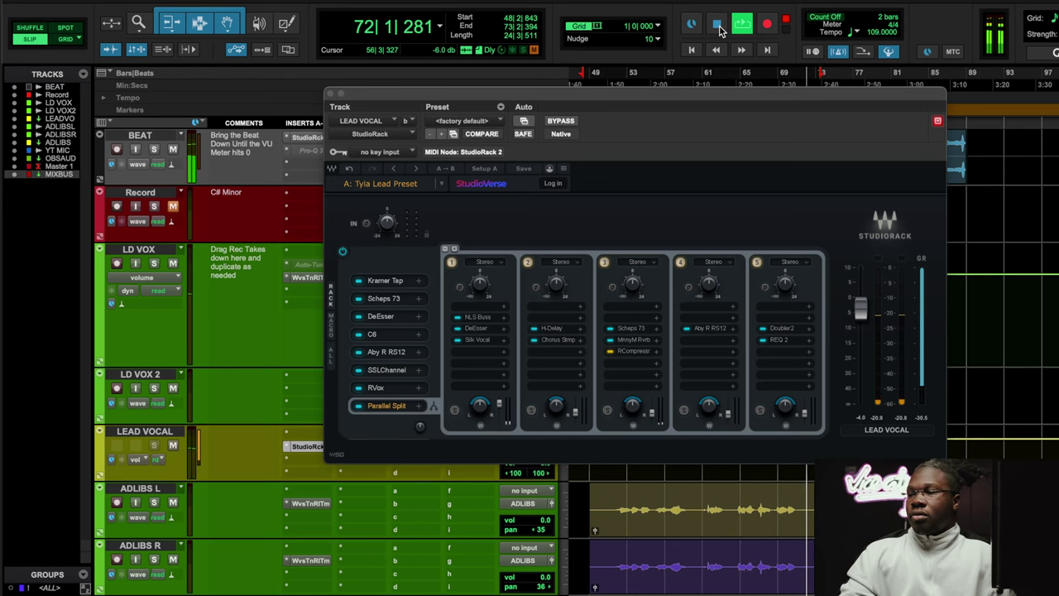
# Step: Play the looped section and compare the LEAD VOCAL with StudioRack bypassed and active, stopping playback when done
pyautogui.click(717, 26)
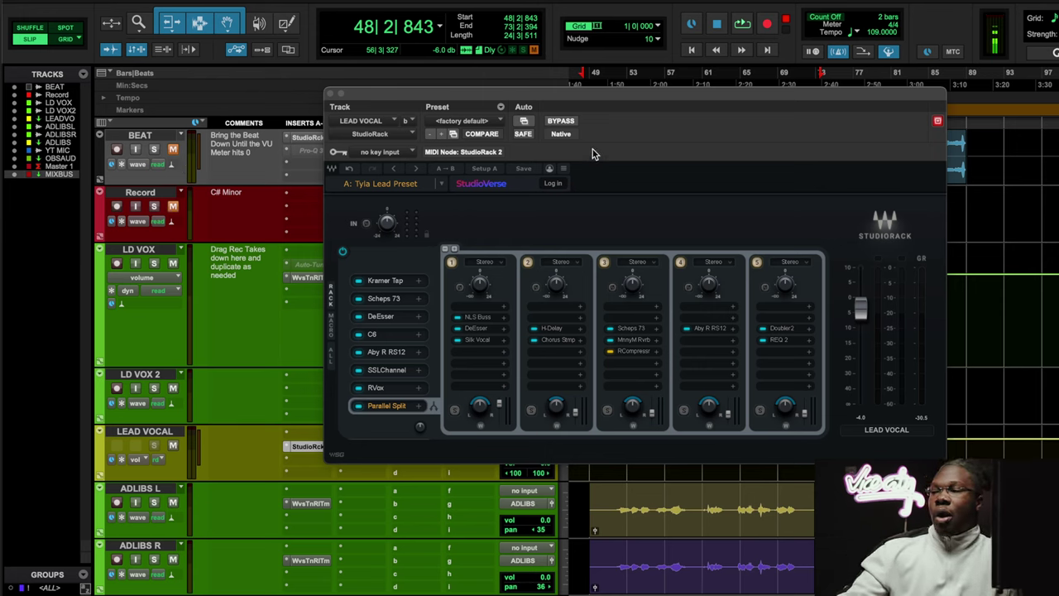
pyautogui.press('space')
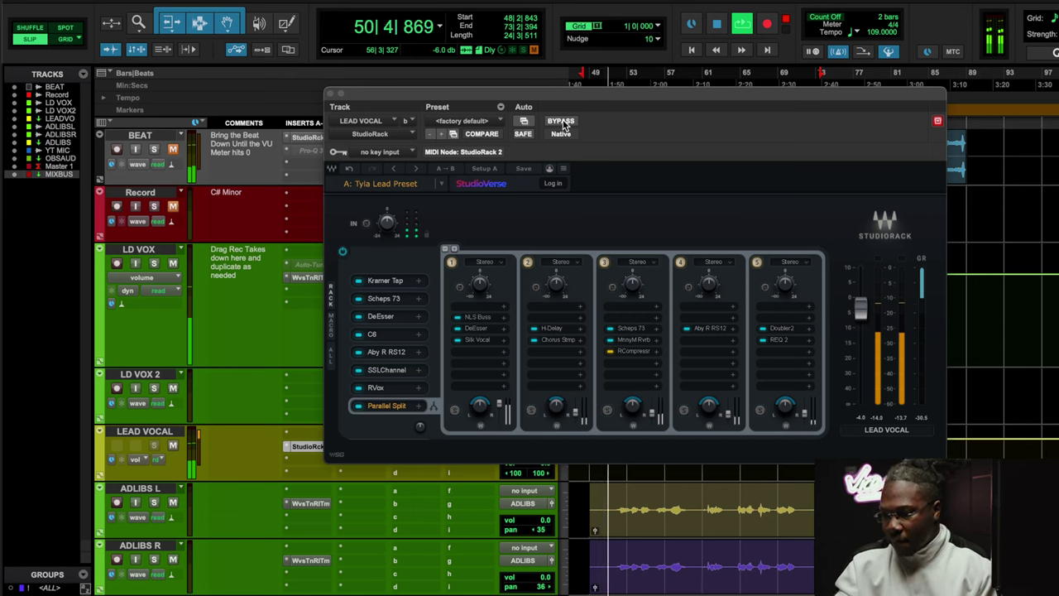
pyautogui.click(561, 122)
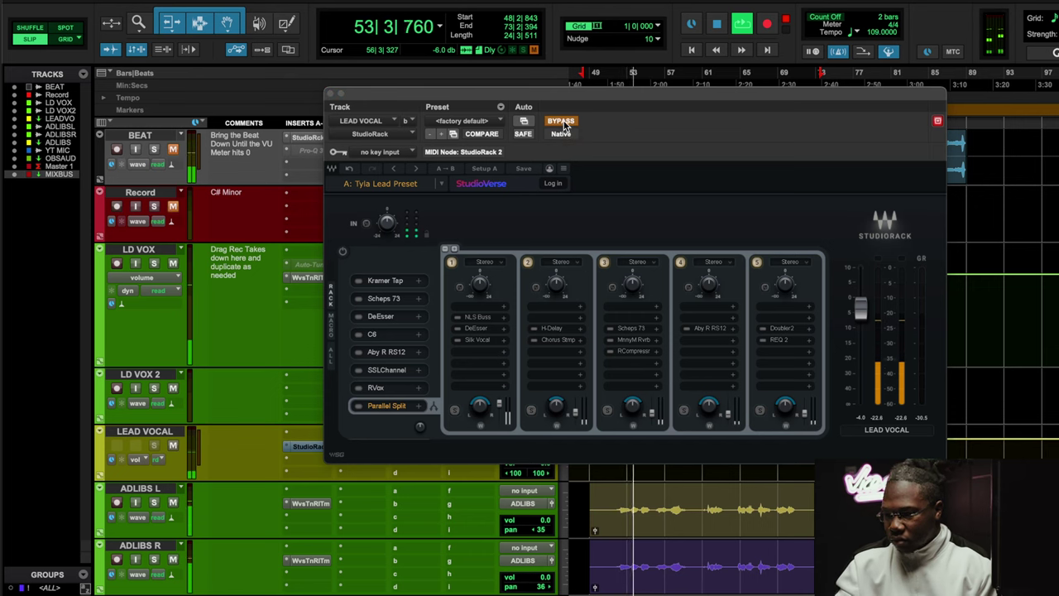
pyautogui.click(561, 122)
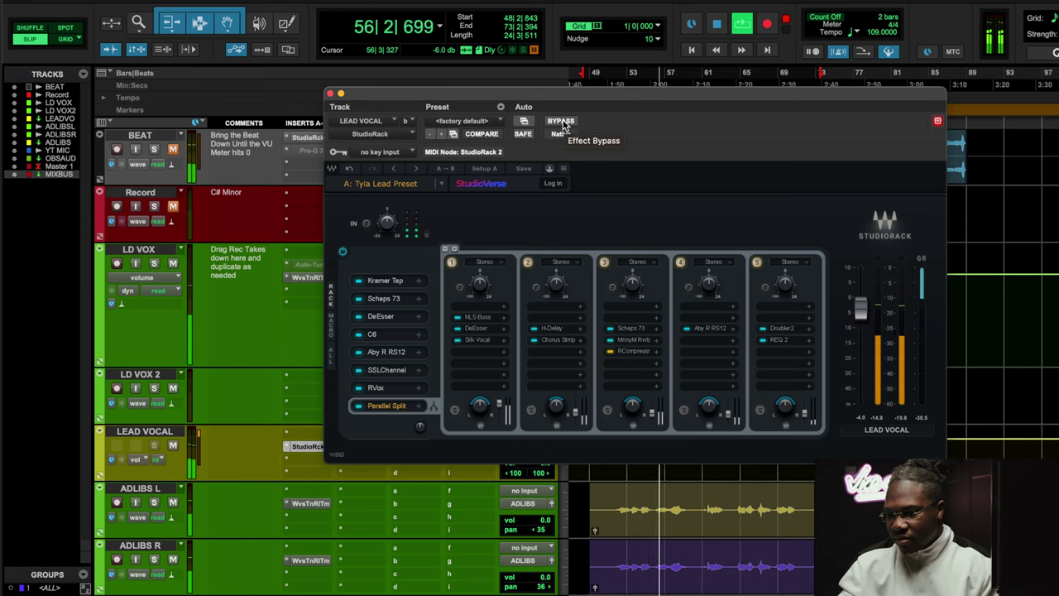
pyautogui.click(561, 123)
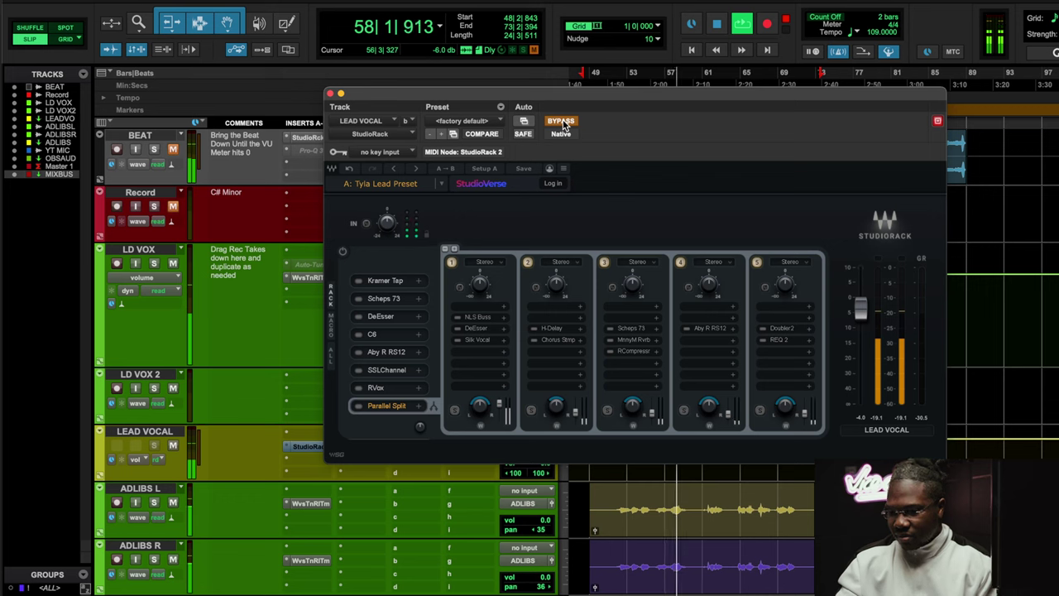
pyautogui.click(562, 122)
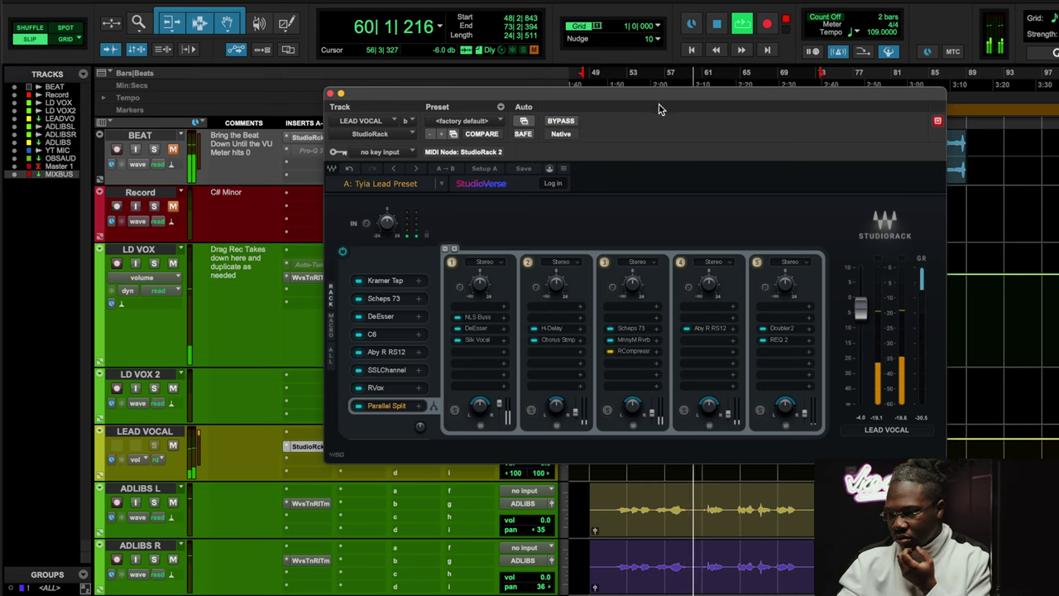
pyautogui.click(561, 122)
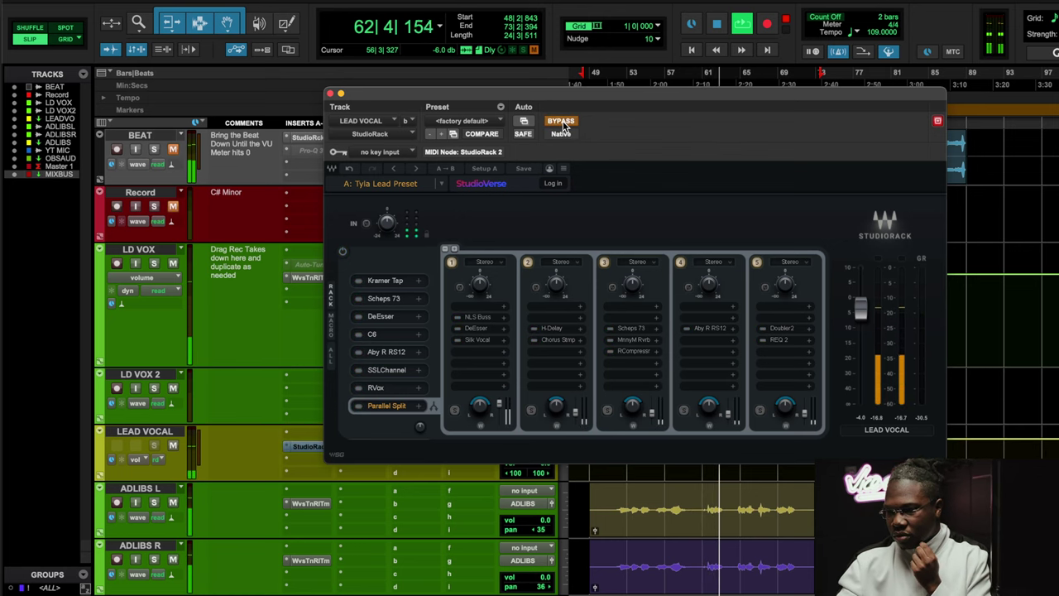
pyautogui.click(561, 122)
pyautogui.press('space')
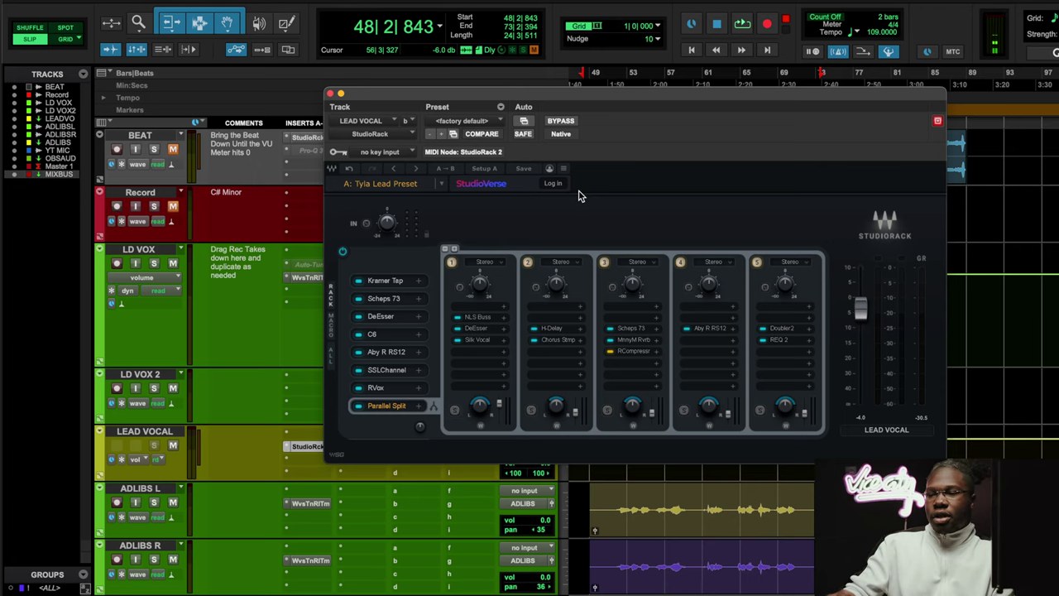
# Step: Open the Kramer Tape plugin from the LEAD VOCAL rack and look through its preset list without changing the preset
pyautogui.click(390, 284)
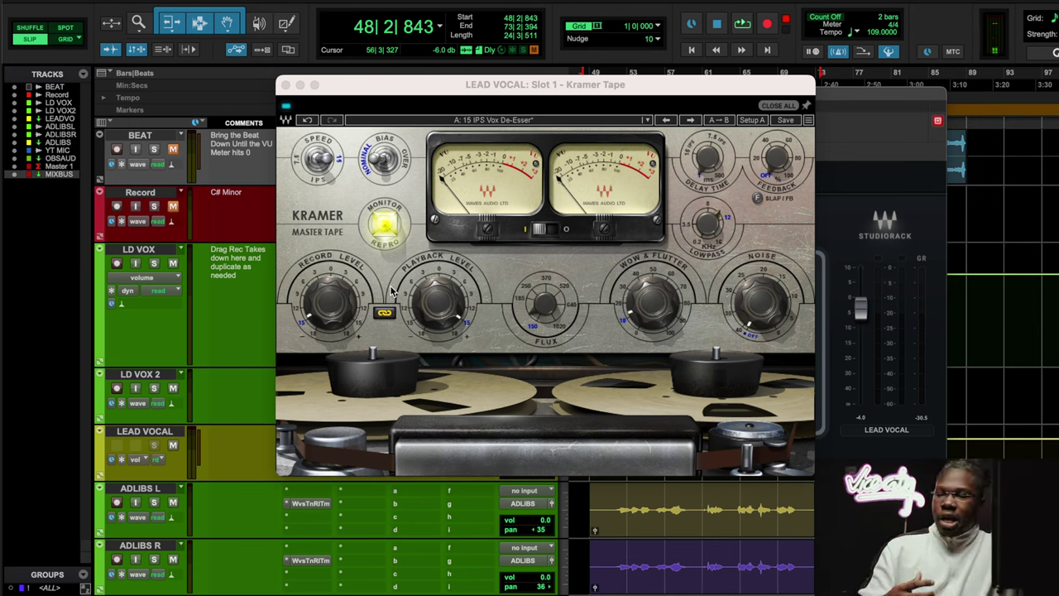
pyautogui.click(517, 122)
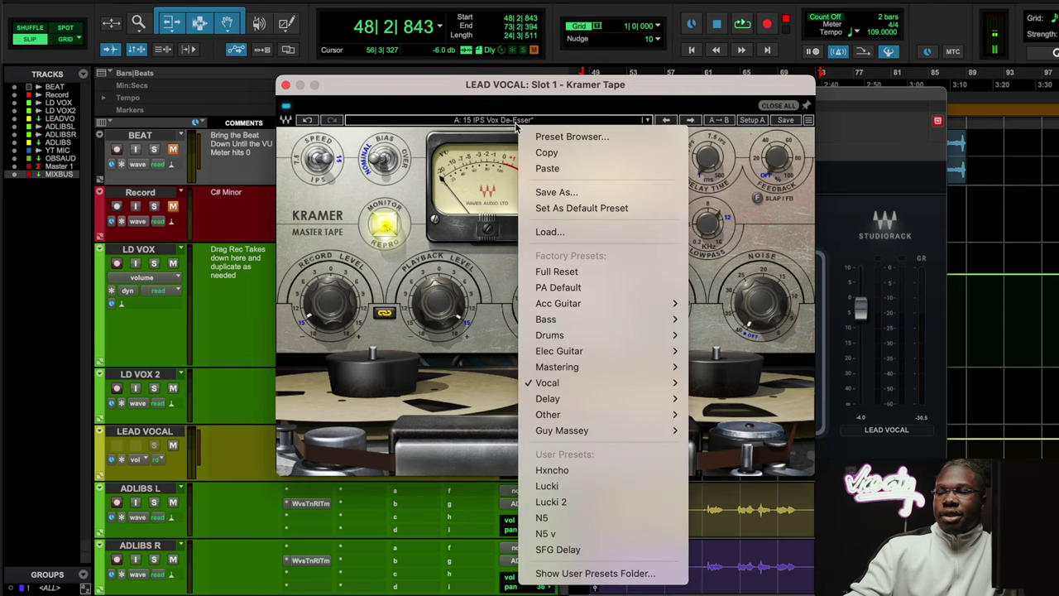
pyautogui.click(517, 123)
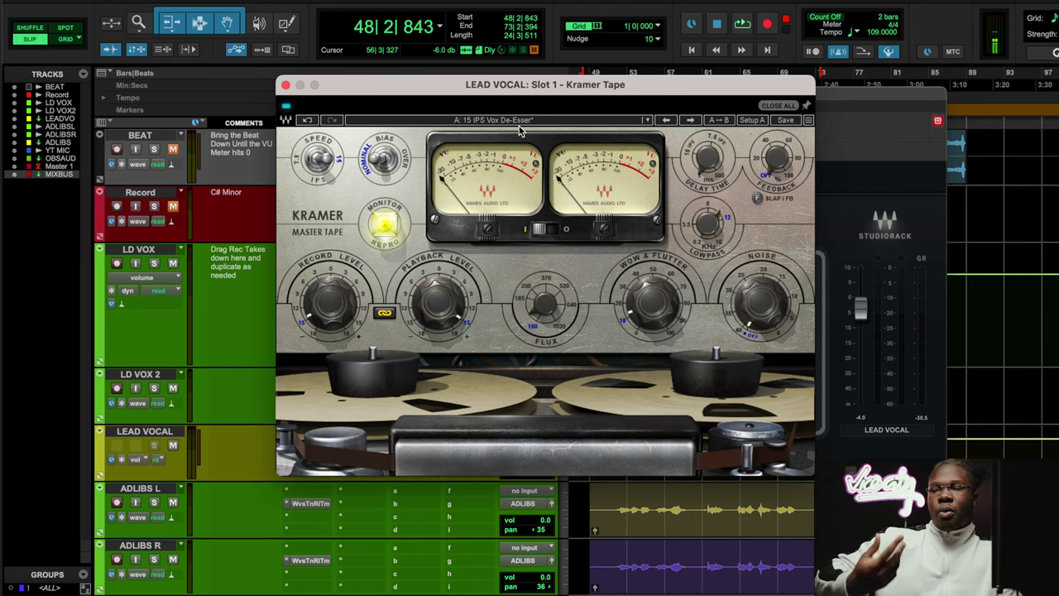
# Step: Play the looped section to compare the lead vocal with Kramer Tape on and off, stop playback and close the plugin
pyautogui.press('space')
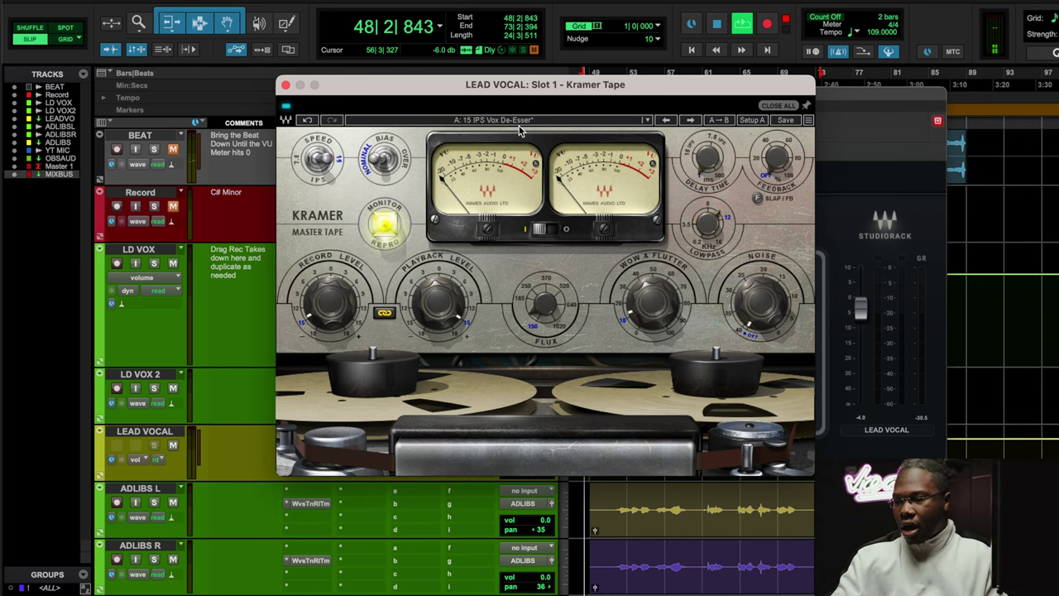
pyautogui.click(893, 124)
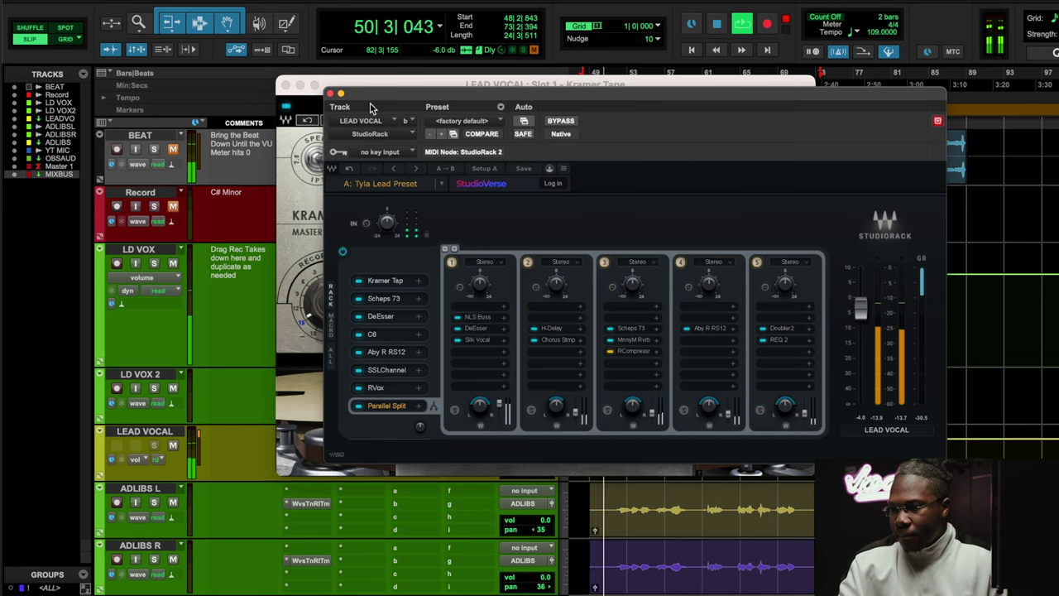
pyautogui.click(327, 85)
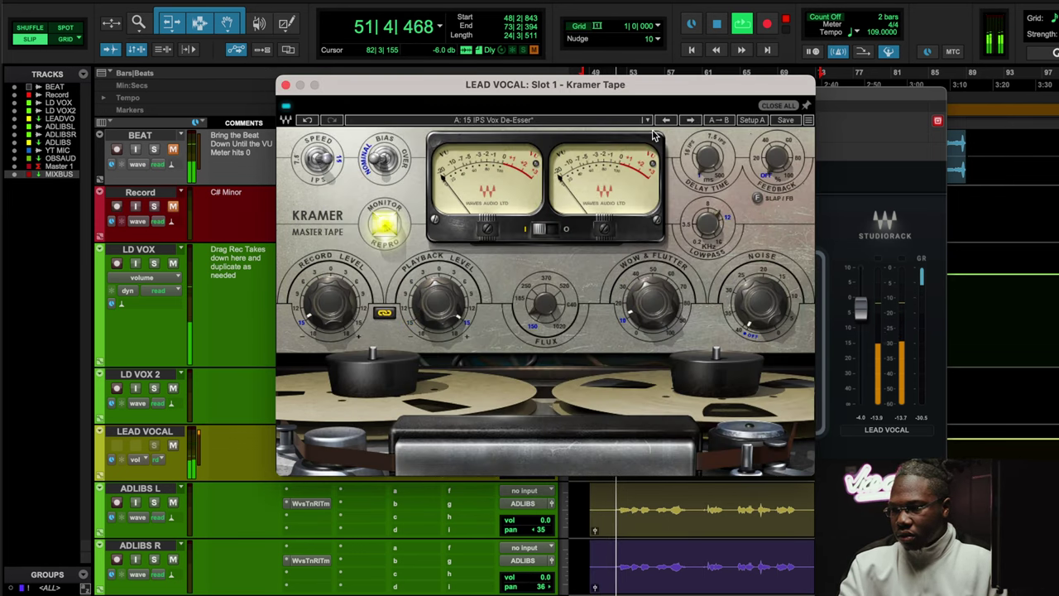
pyautogui.click(188, 83)
pyautogui.click(286, 112)
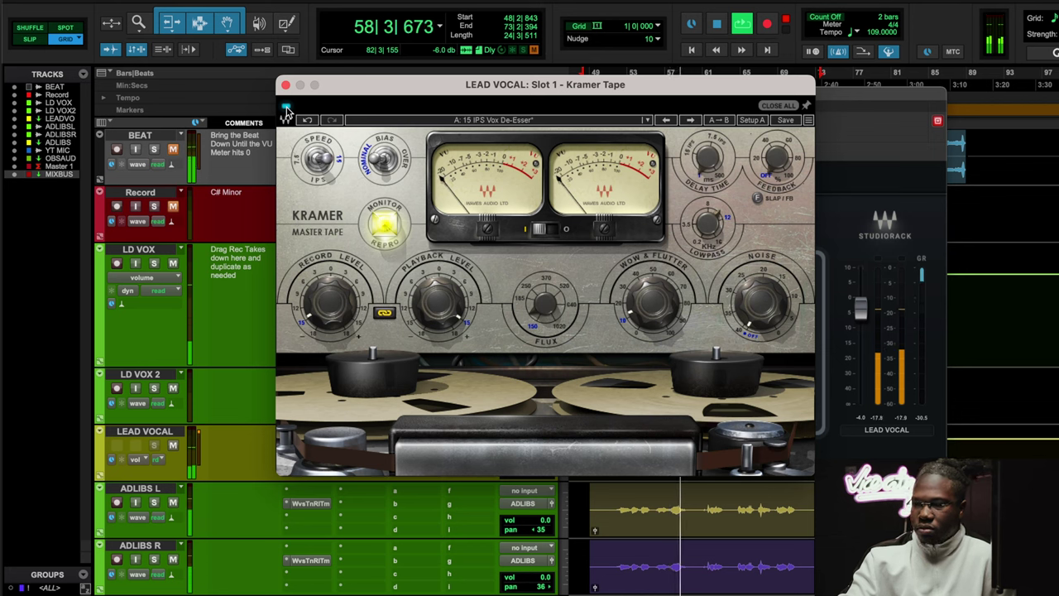
pyautogui.press('space')
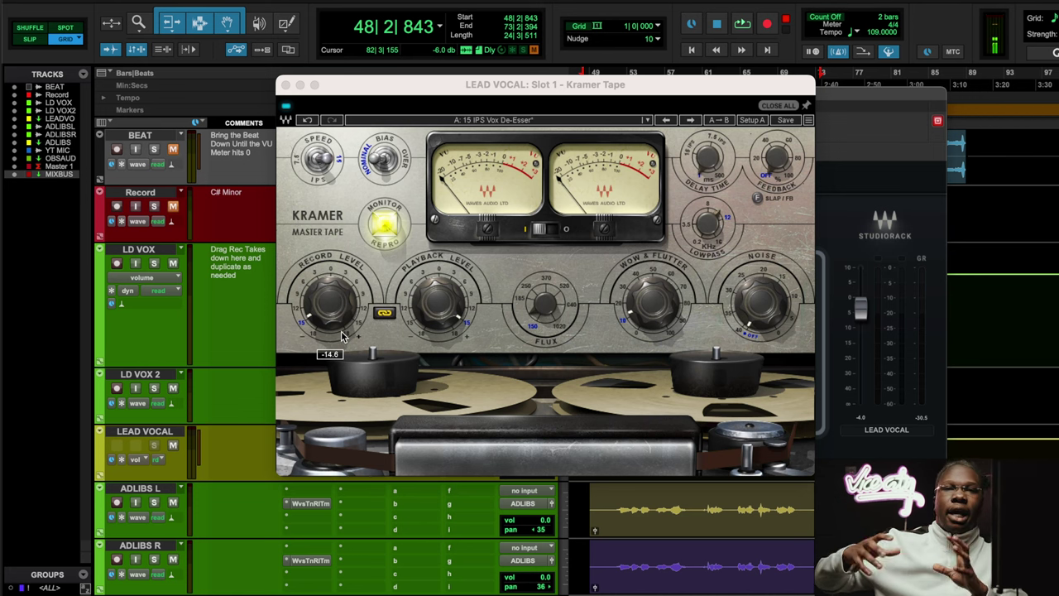
pyautogui.click(285, 85)
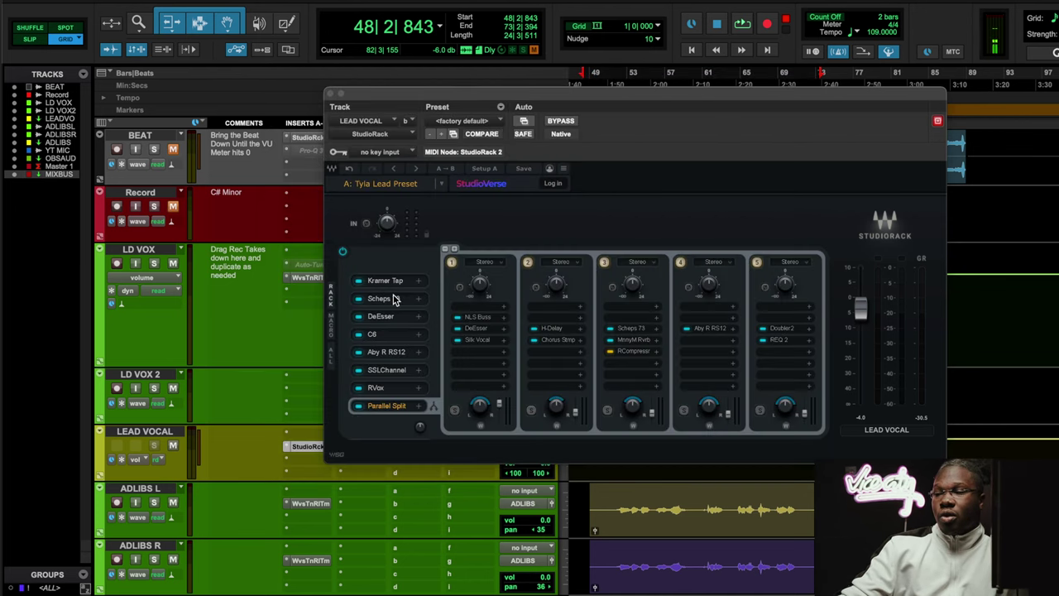
# Step: Open Scheps 73 from the rack, compare the vocal with it on and off during playback, then close it and stop
pyautogui.click(393, 298)
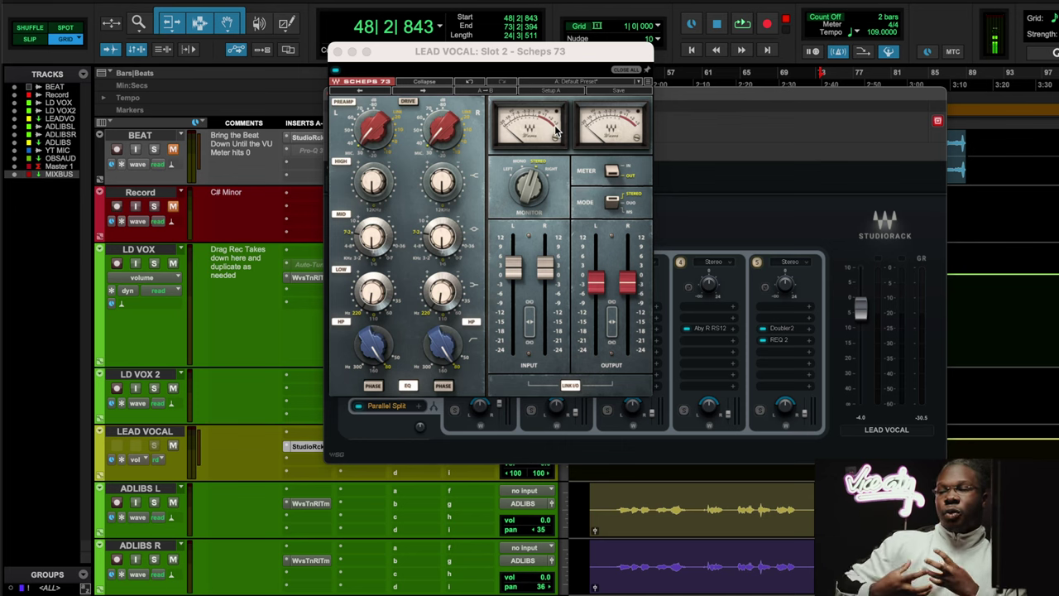
pyautogui.click(386, 201)
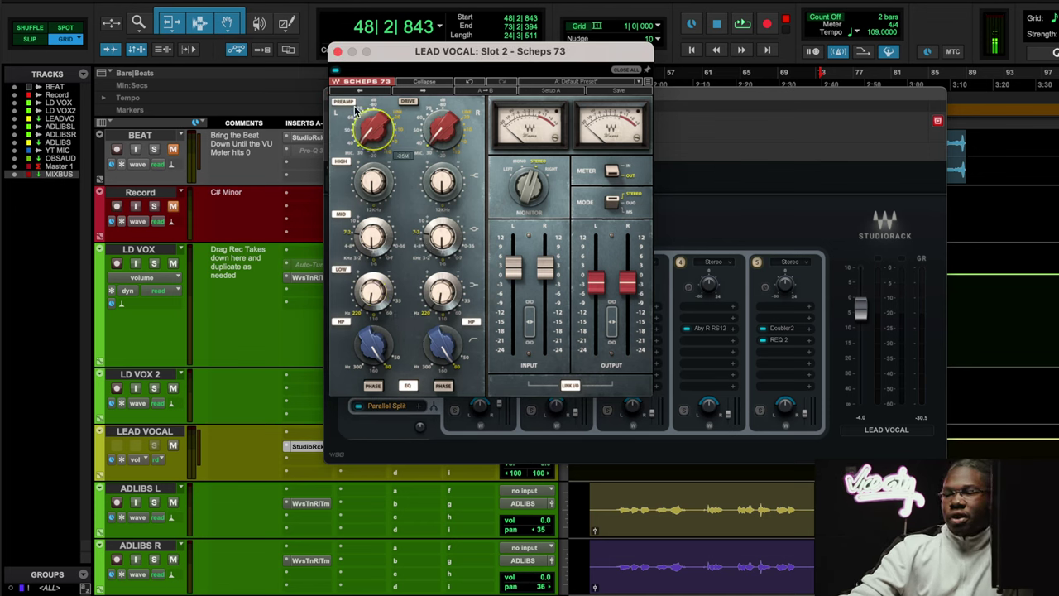
pyautogui.click(735, 30)
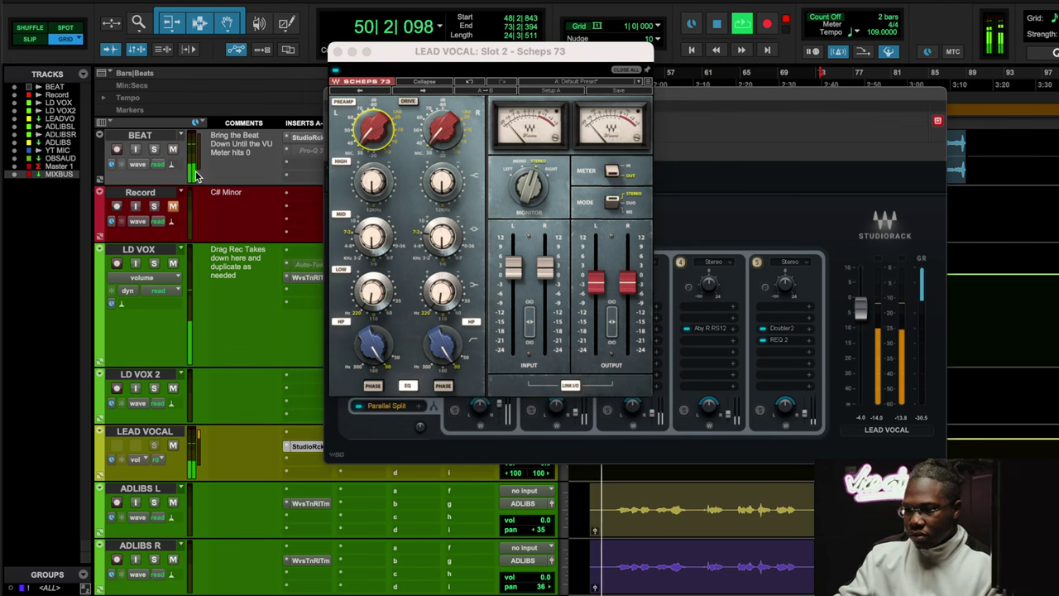
pyautogui.moveTo(468, 70); pyautogui.dragTo(490, 186)
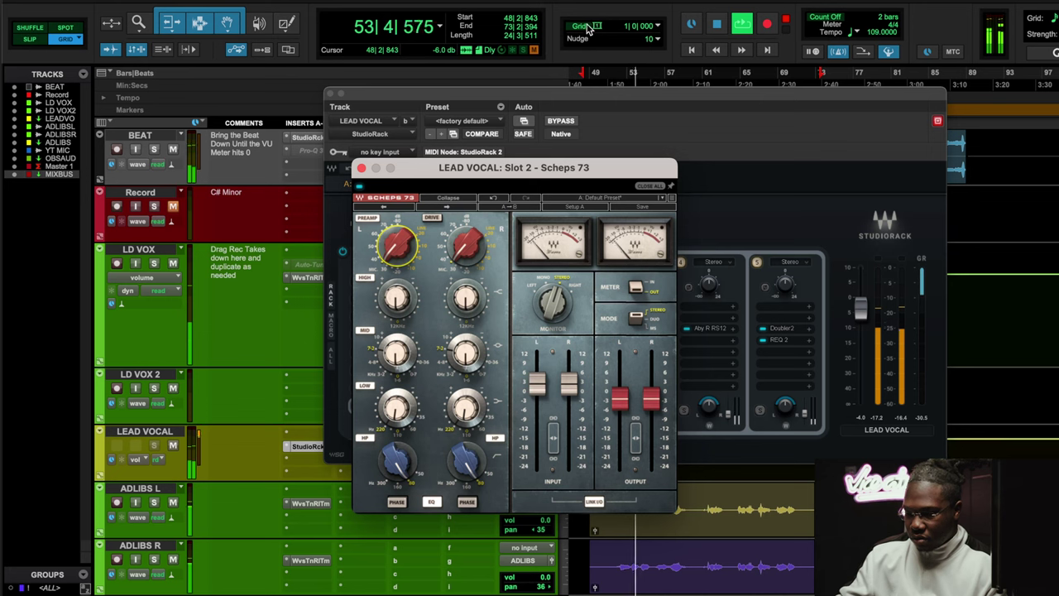
pyautogui.click(359, 194)
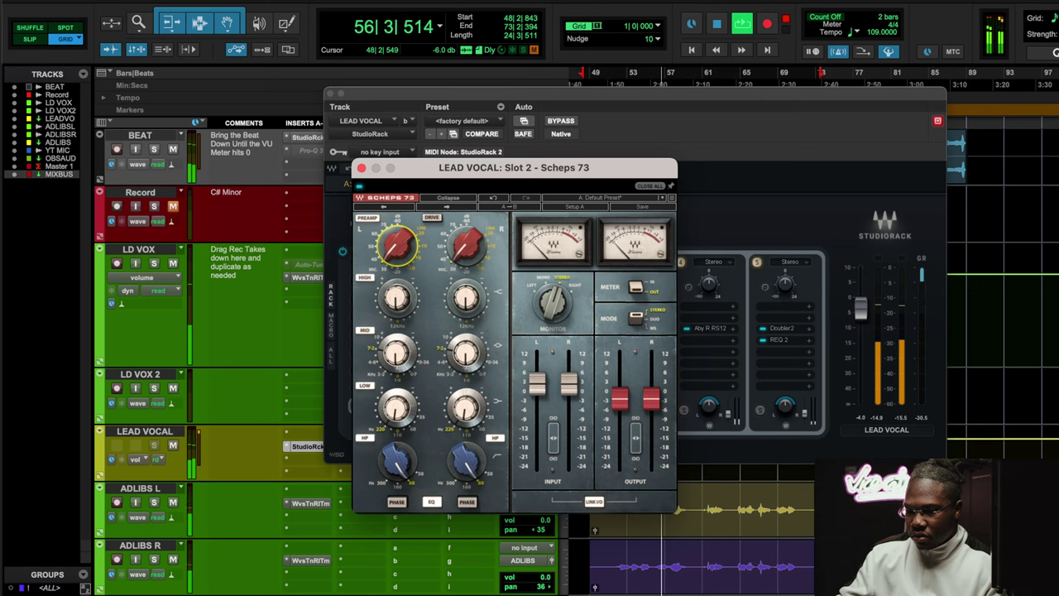
pyautogui.click(343, 474)
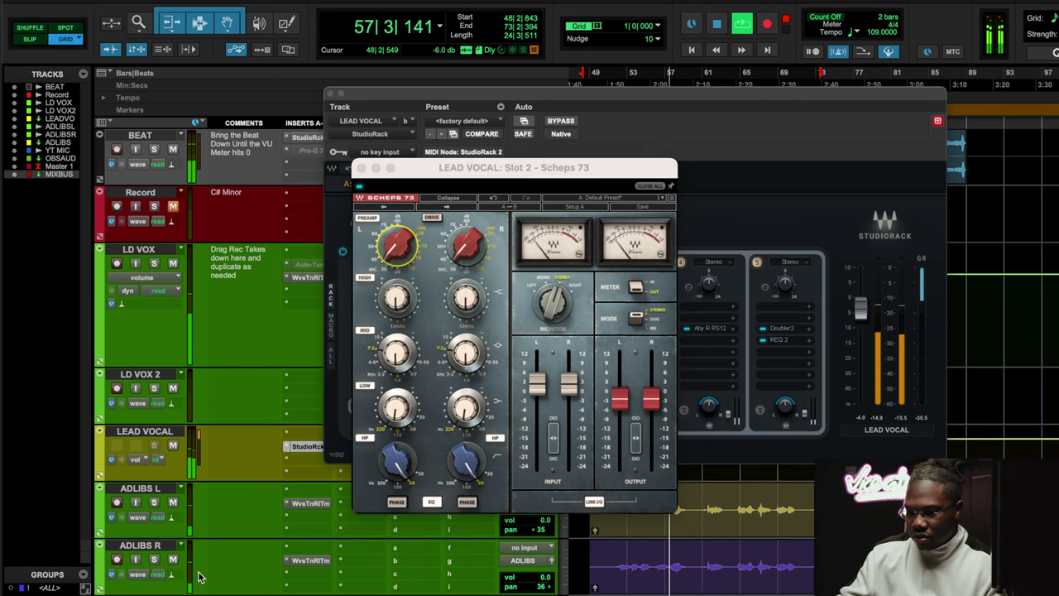
pyautogui.click(407, 263)
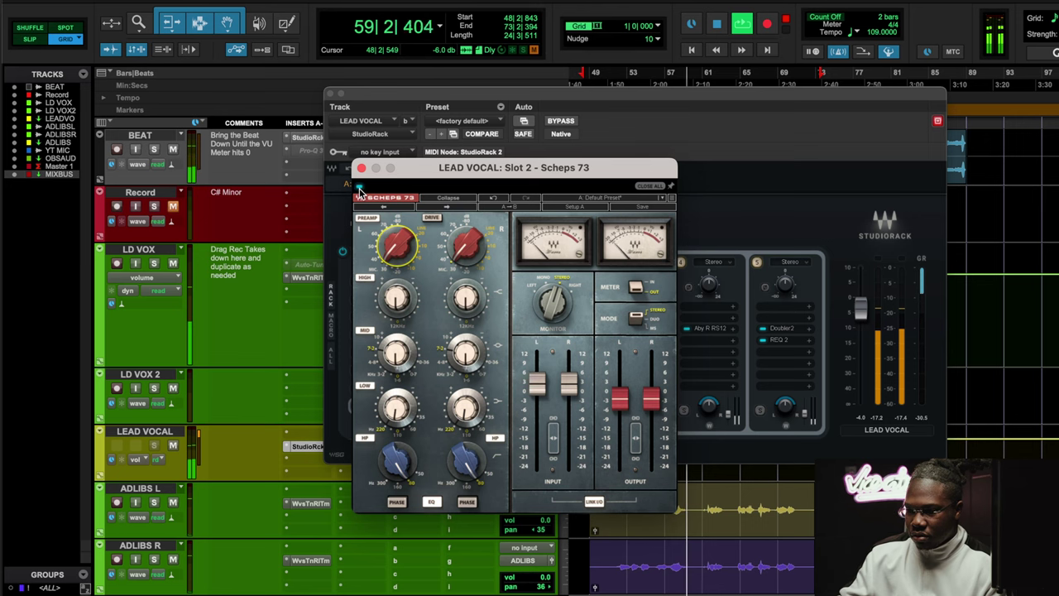
pyautogui.click(361, 167)
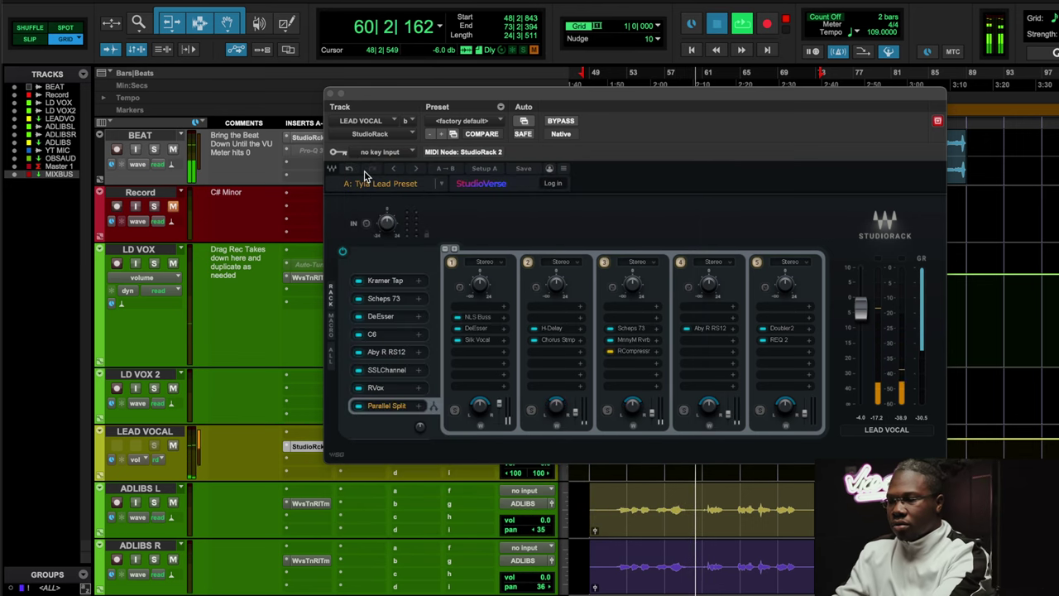
pyautogui.press('space')
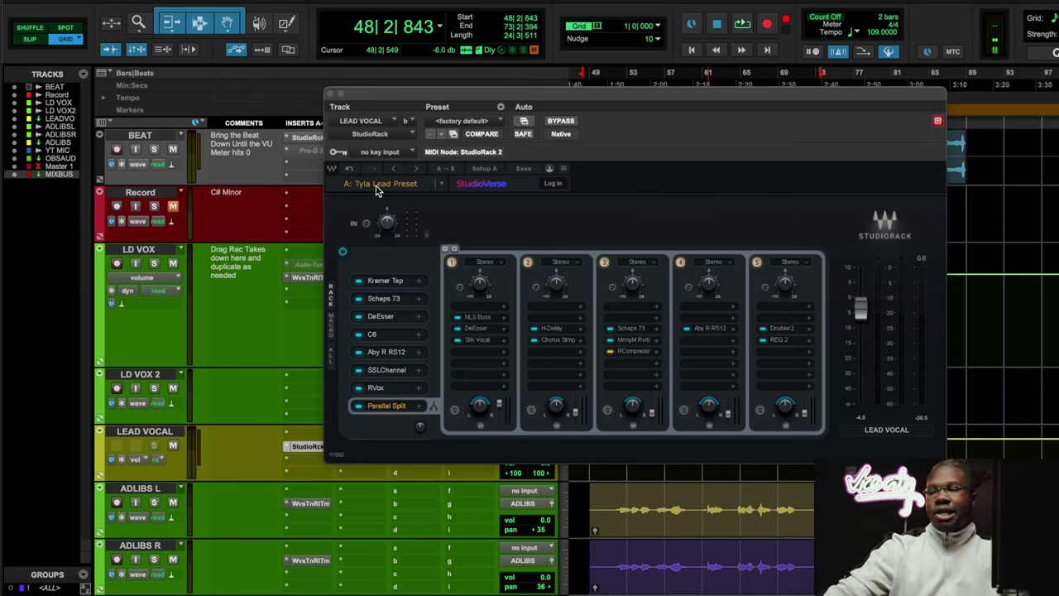
# Step: Inspect the DeEsser settings in the LEAD VOCAL rack and open the C6 multiband compressor
pyautogui.click(383, 318)
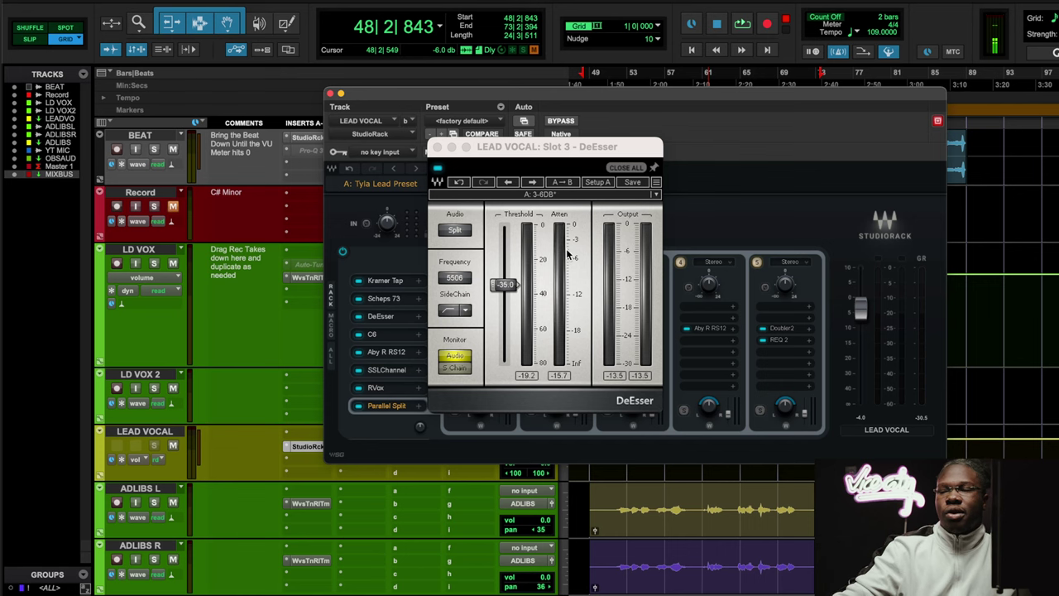
pyautogui.click(373, 335)
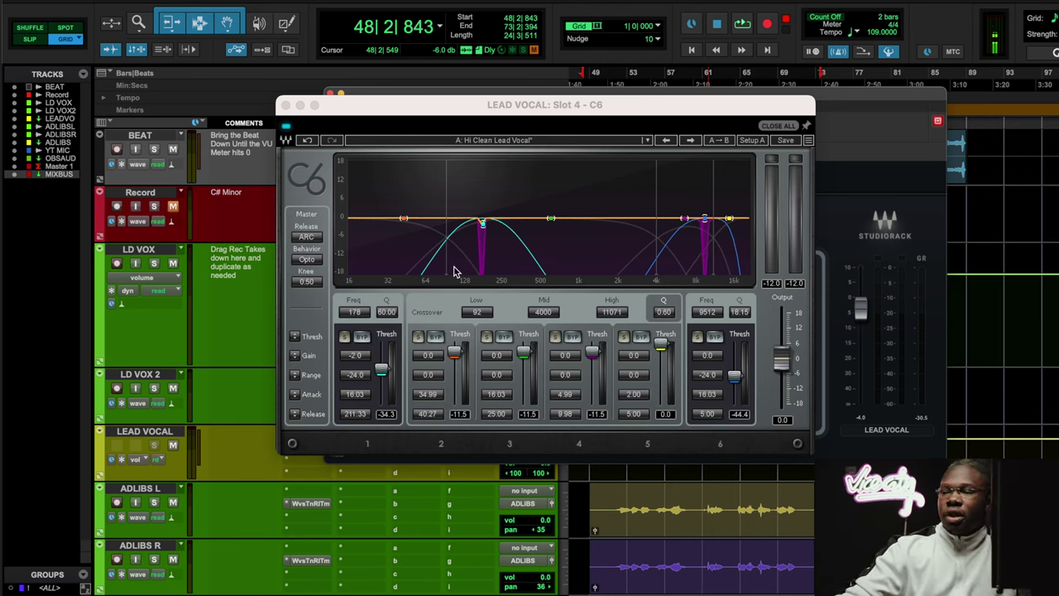
# Step: Audition C6 during playback by toggling it and briefly soloing band 6, then stop playback and close the plugin
pyautogui.press('space')
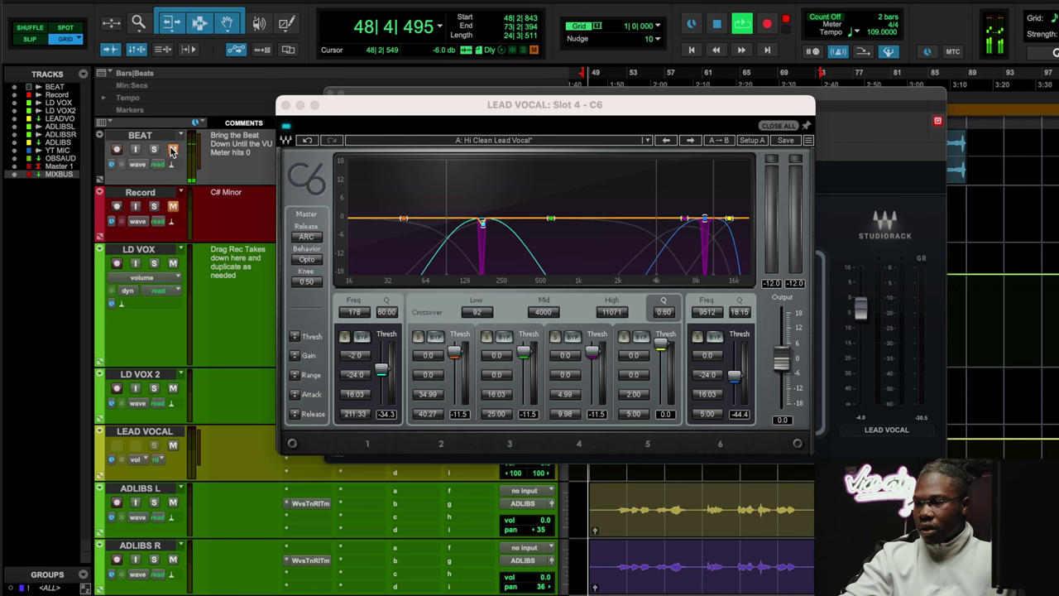
pyautogui.click(286, 130)
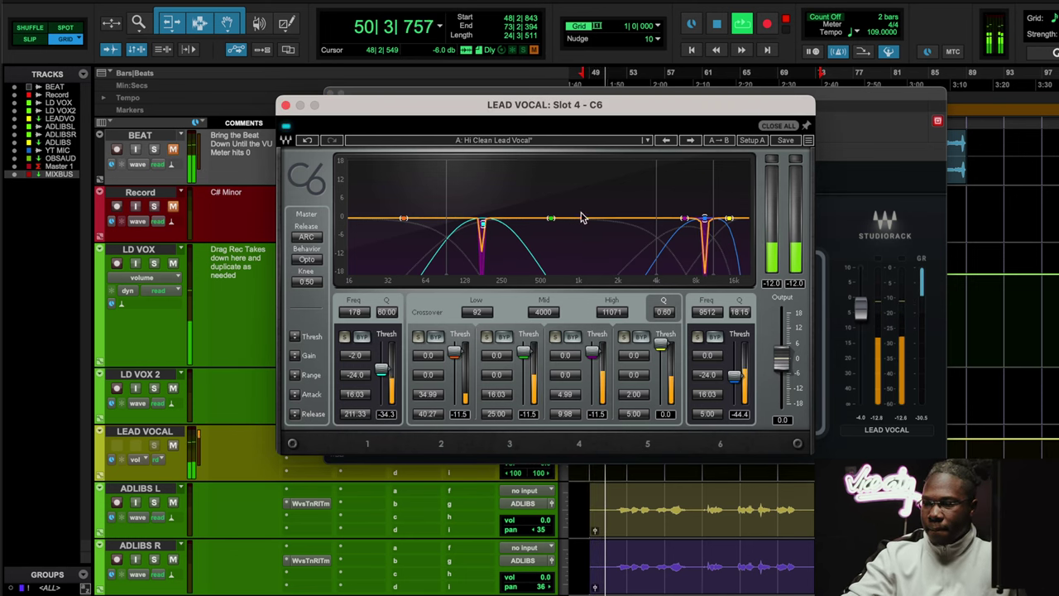
pyautogui.click(697, 337)
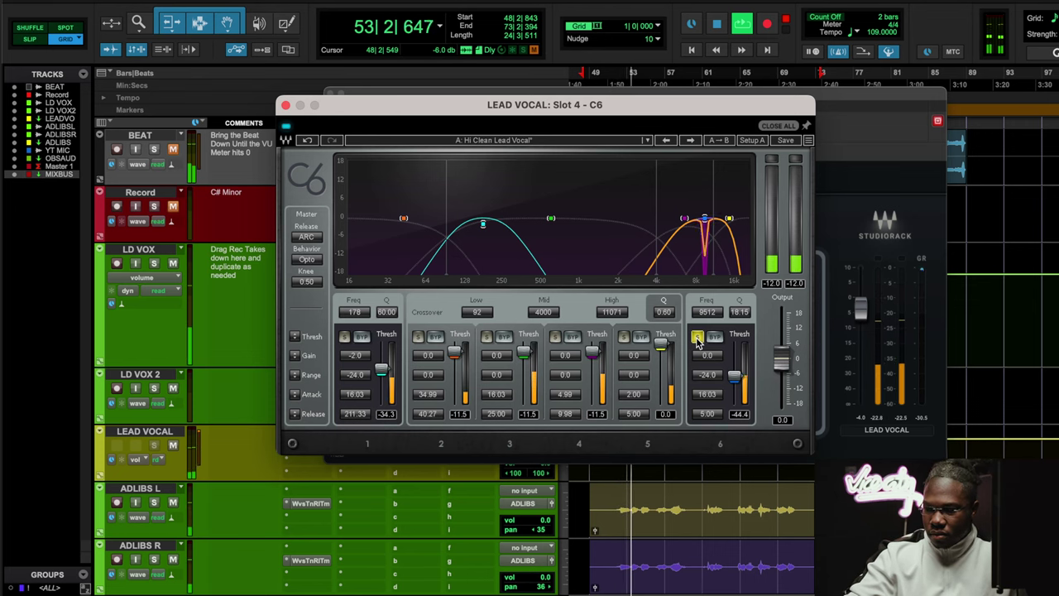
pyautogui.click(697, 338)
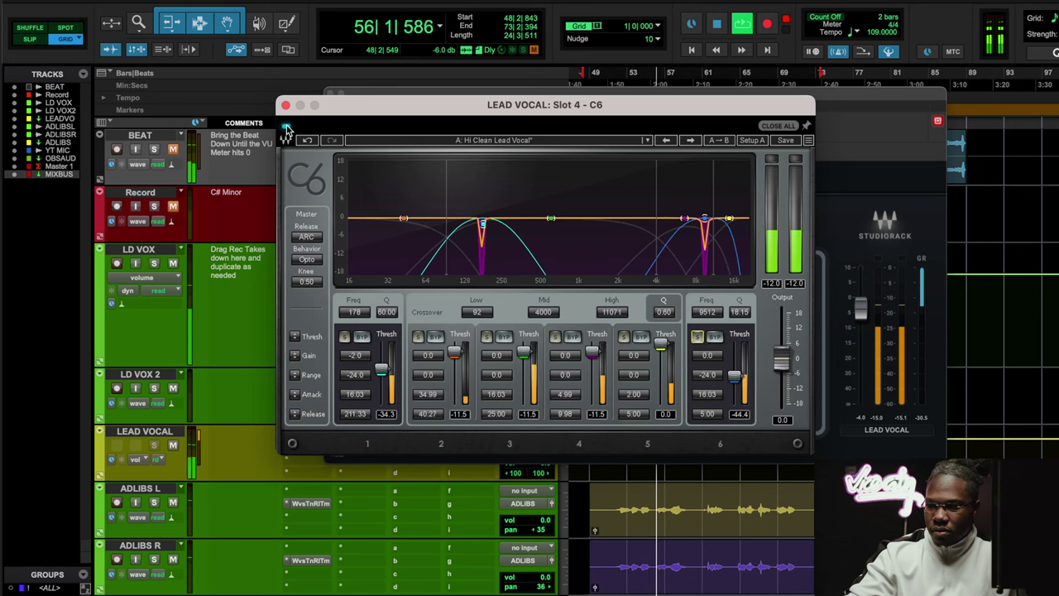
pyautogui.click(180, 155)
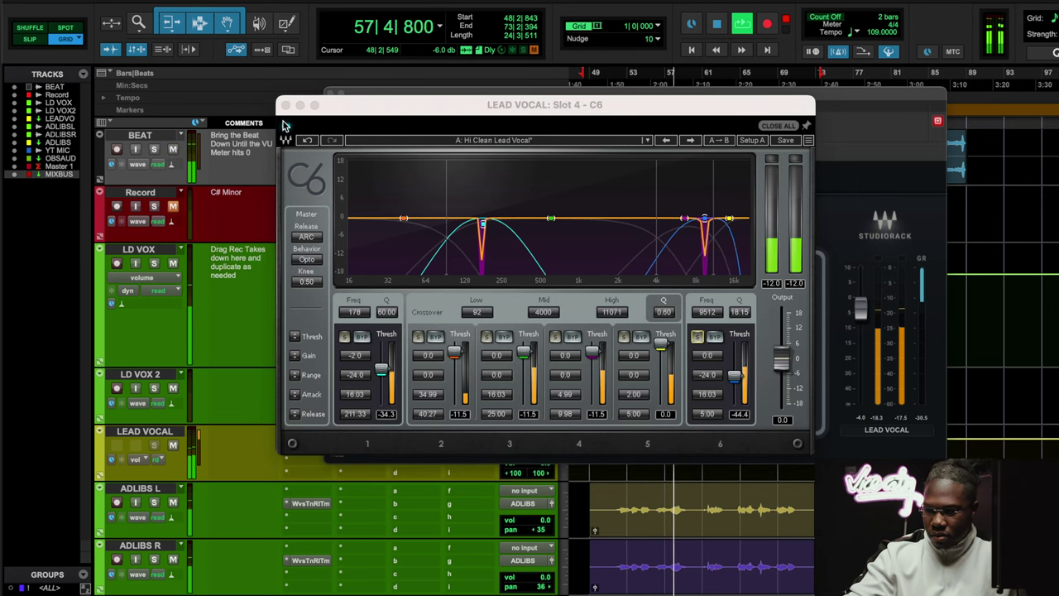
pyautogui.press('space')
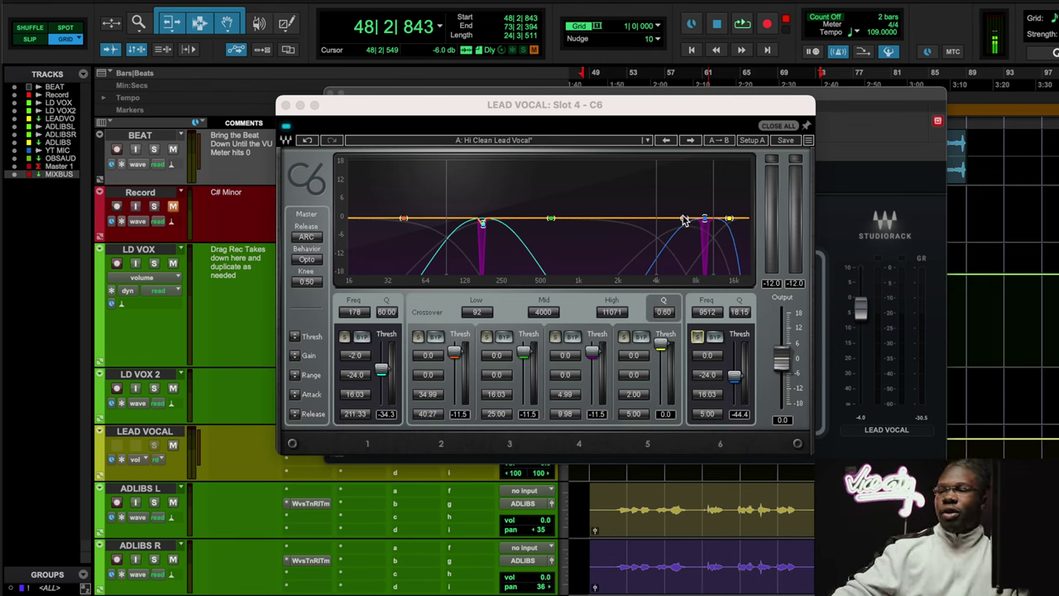
pyautogui.click(286, 105)
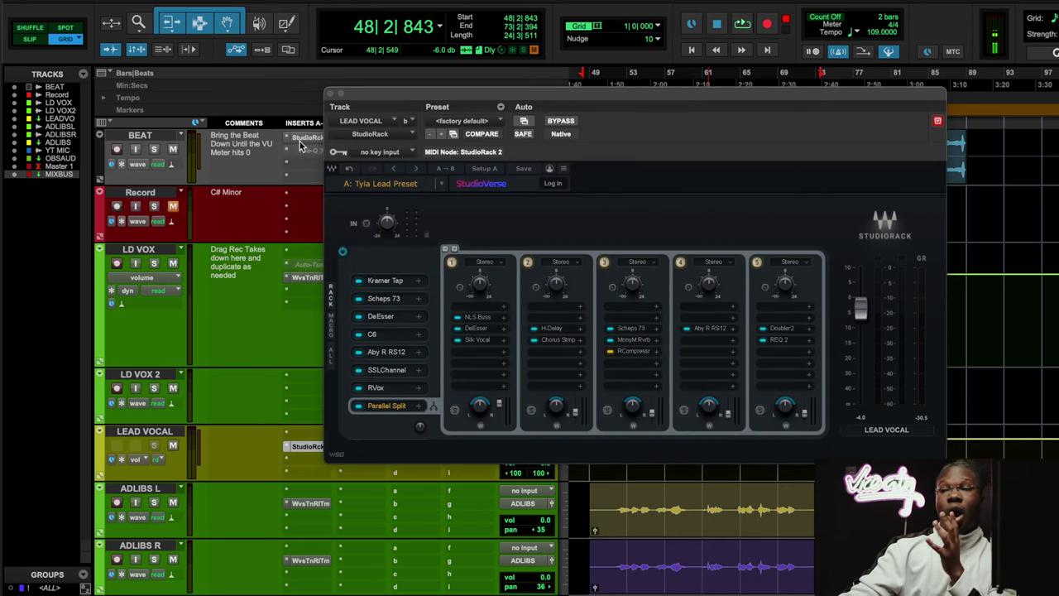
# Step: Open the Abbey Road RS124 from the rack, compare the vocal with it on and off during playback, then stop playback
pyautogui.click(392, 354)
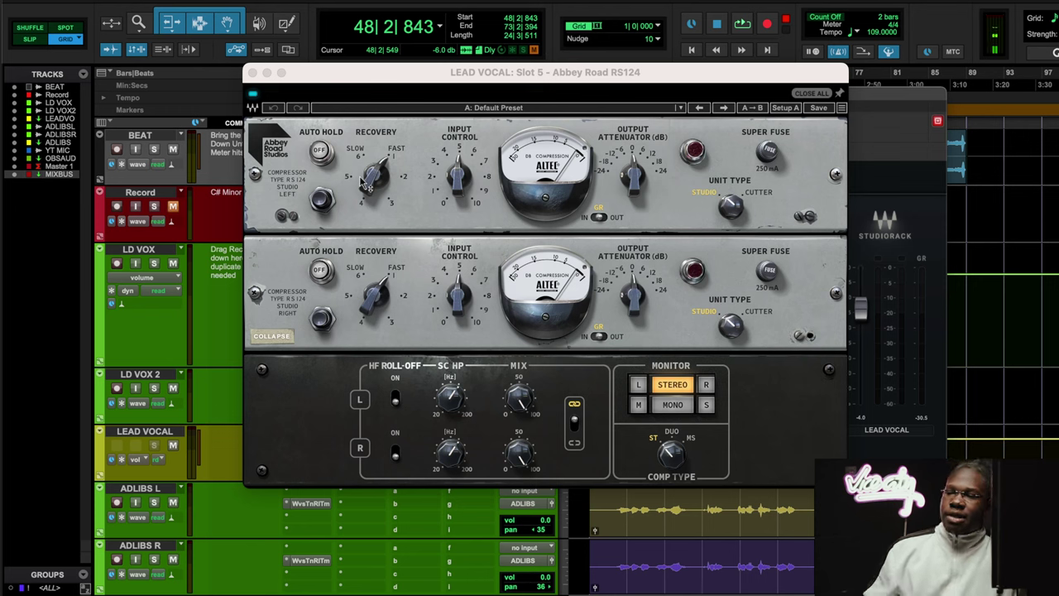
pyautogui.press('space')
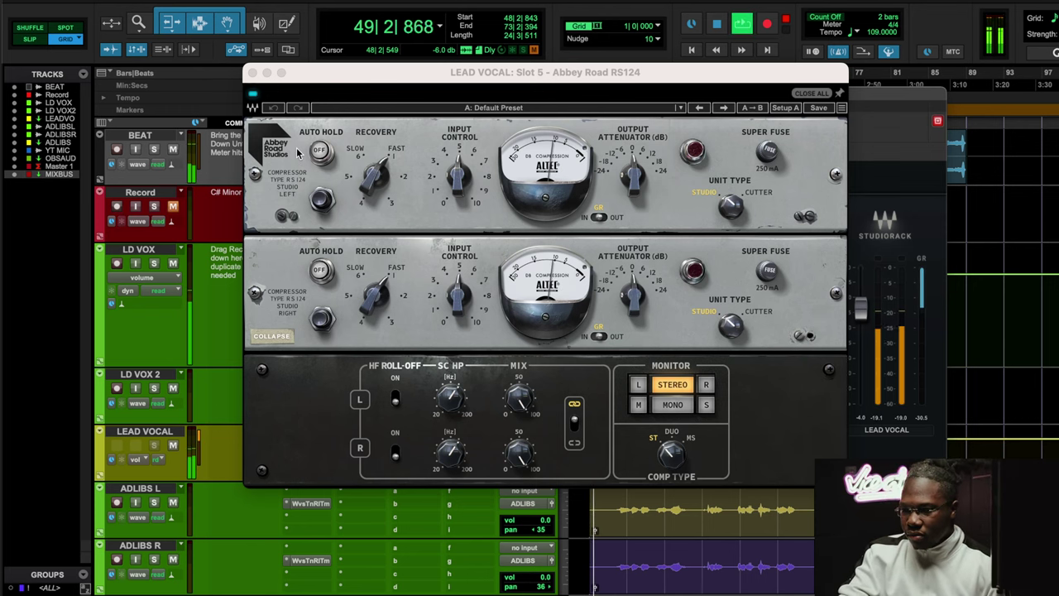
pyautogui.click(255, 99)
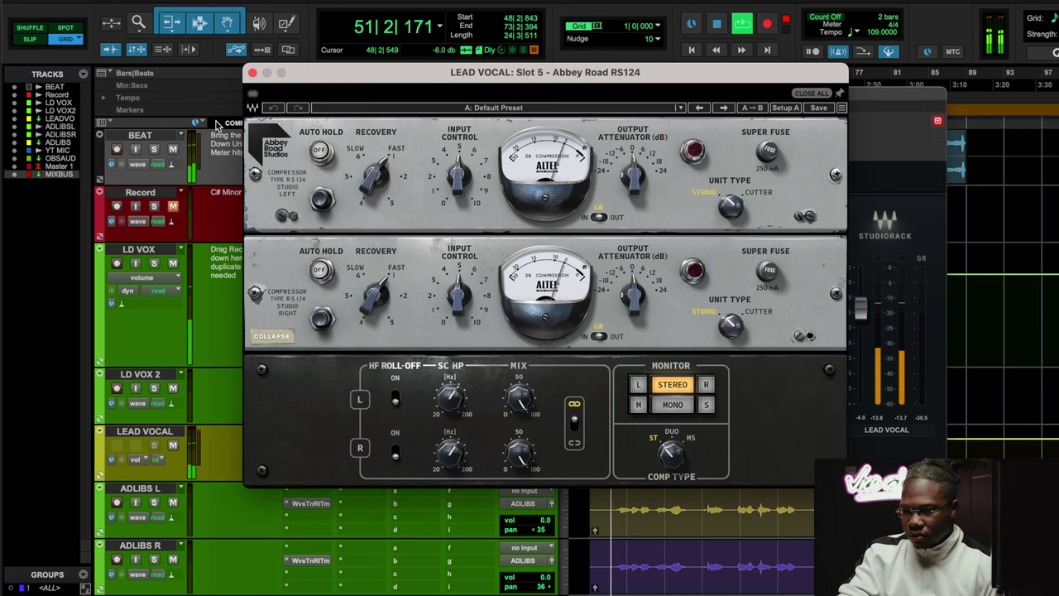
pyautogui.click(254, 100)
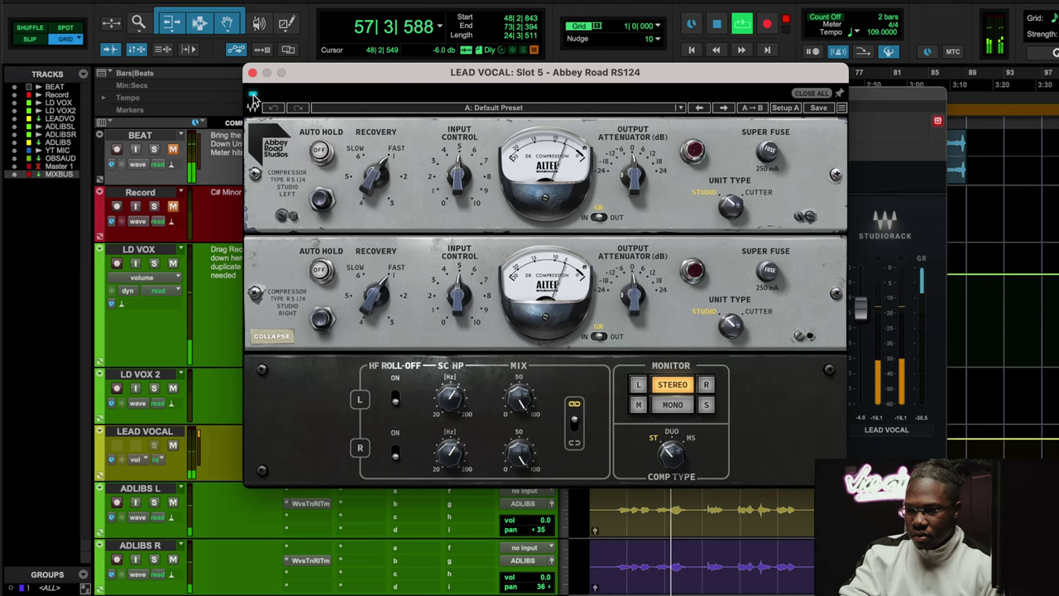
pyautogui.press('space')
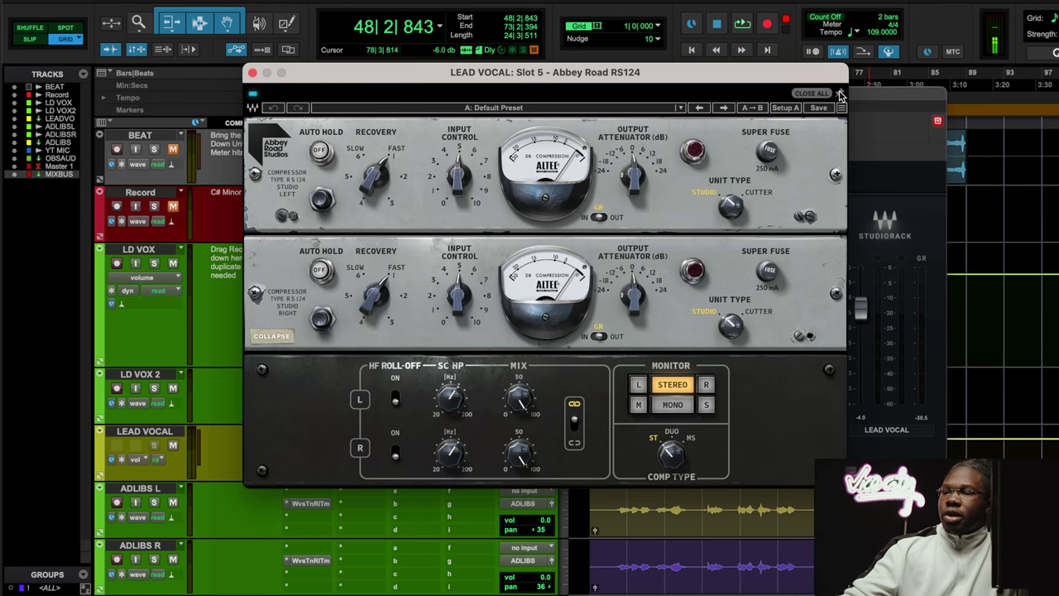
pyautogui.click(865, 101)
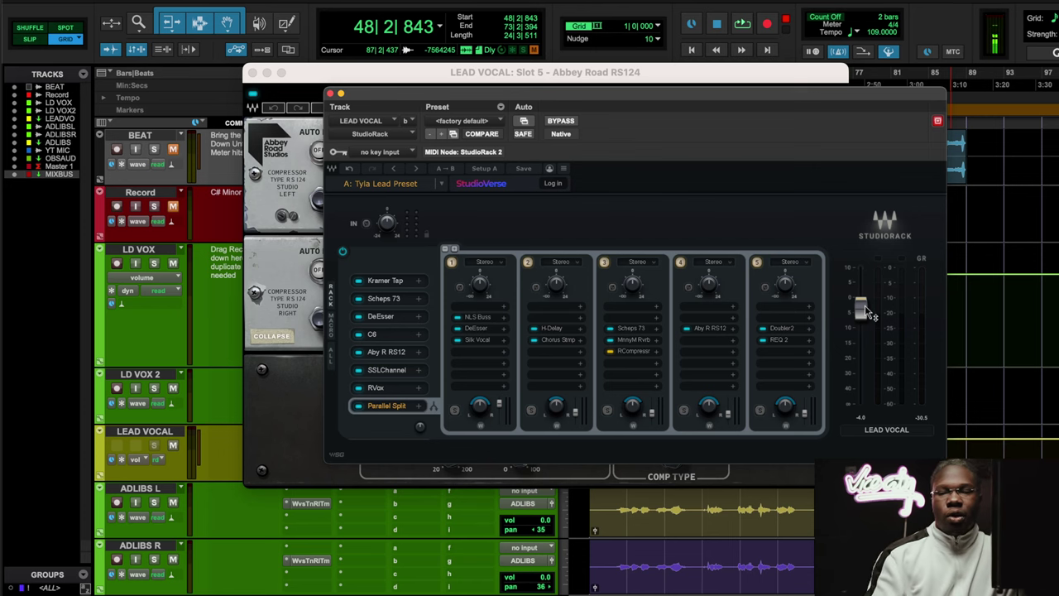
# Step: Reopen the Abbey Road RS124 to examine its recovery, input and output settings, then close it
pyautogui.click(399, 354)
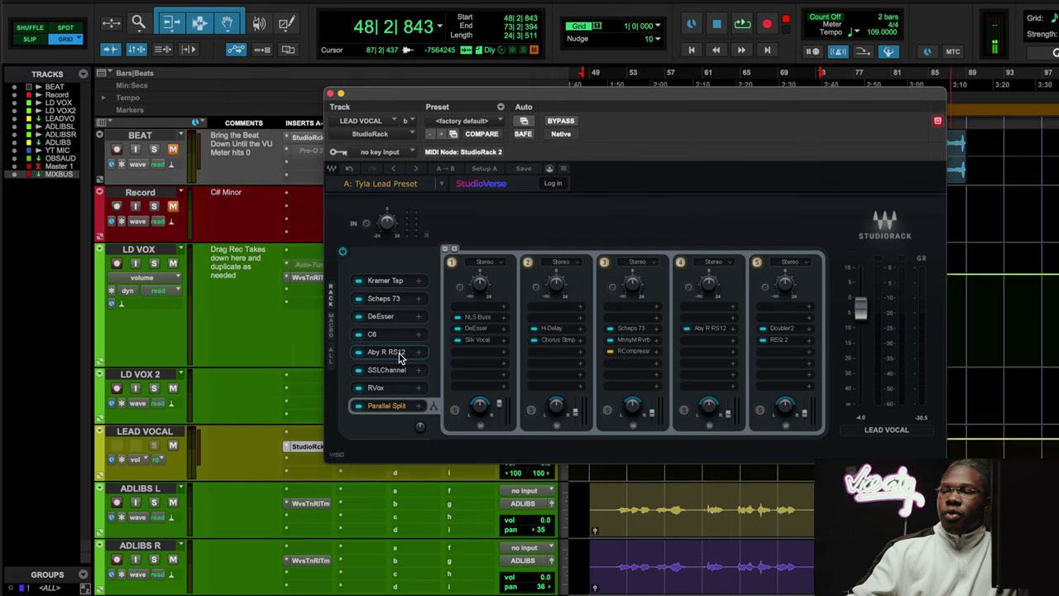
pyautogui.click(399, 353)
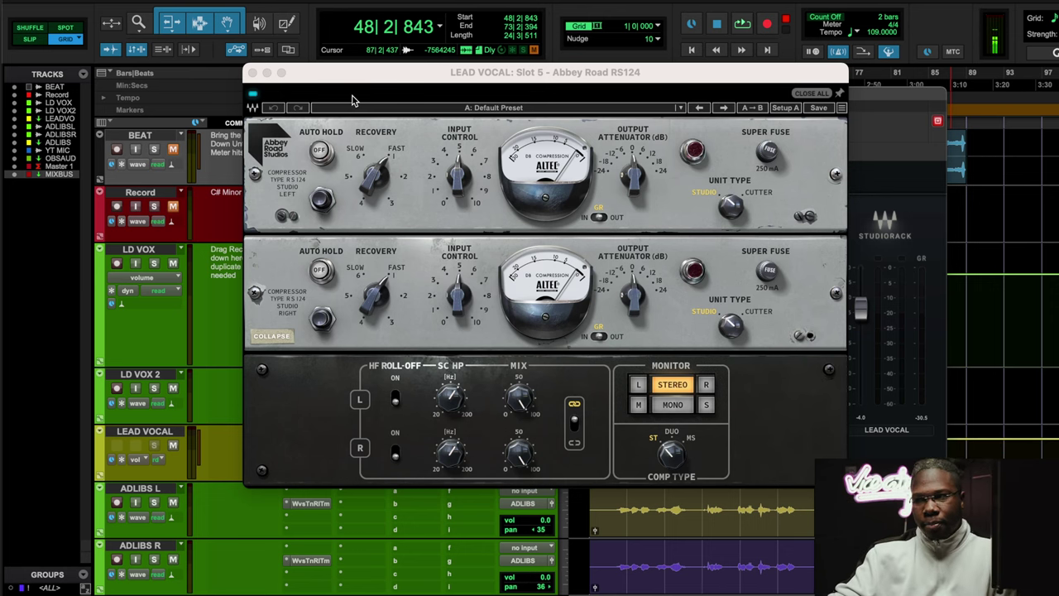
pyautogui.click(252, 73)
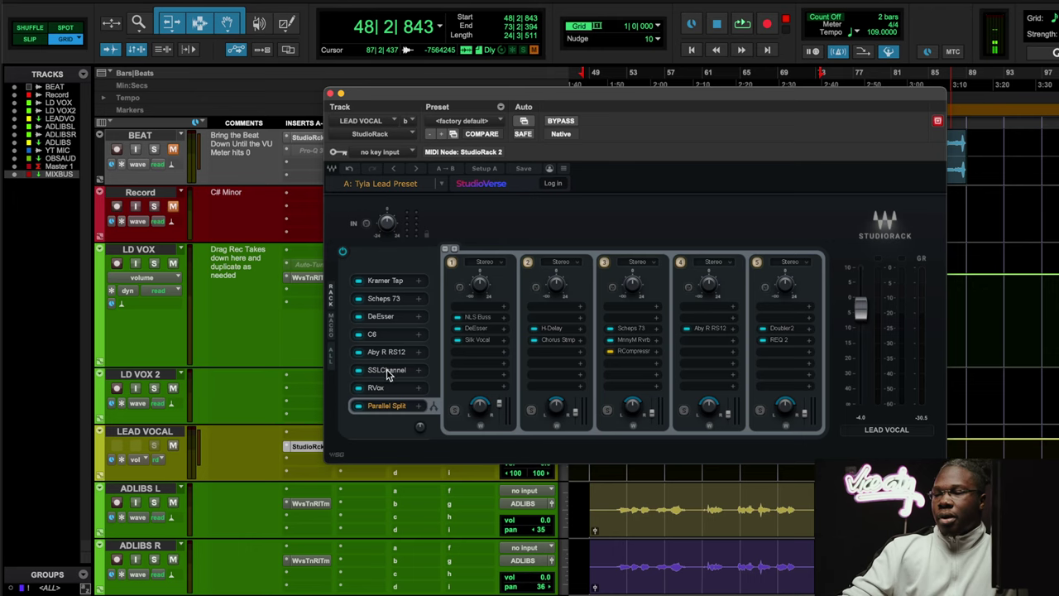
pyautogui.click(394, 373)
pyautogui.click(395, 354)
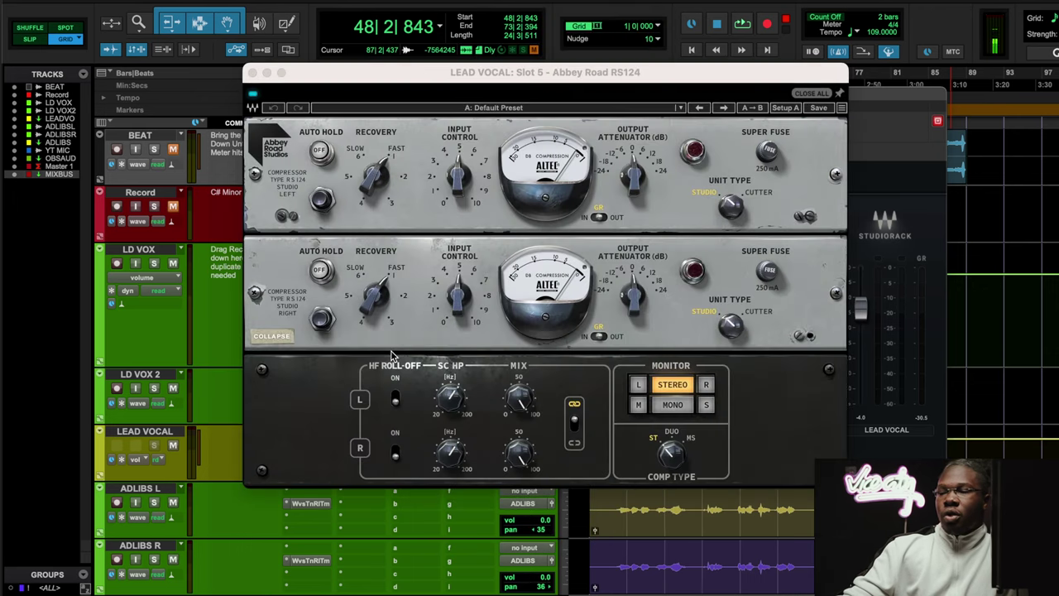
pyautogui.moveTo(454, 192)
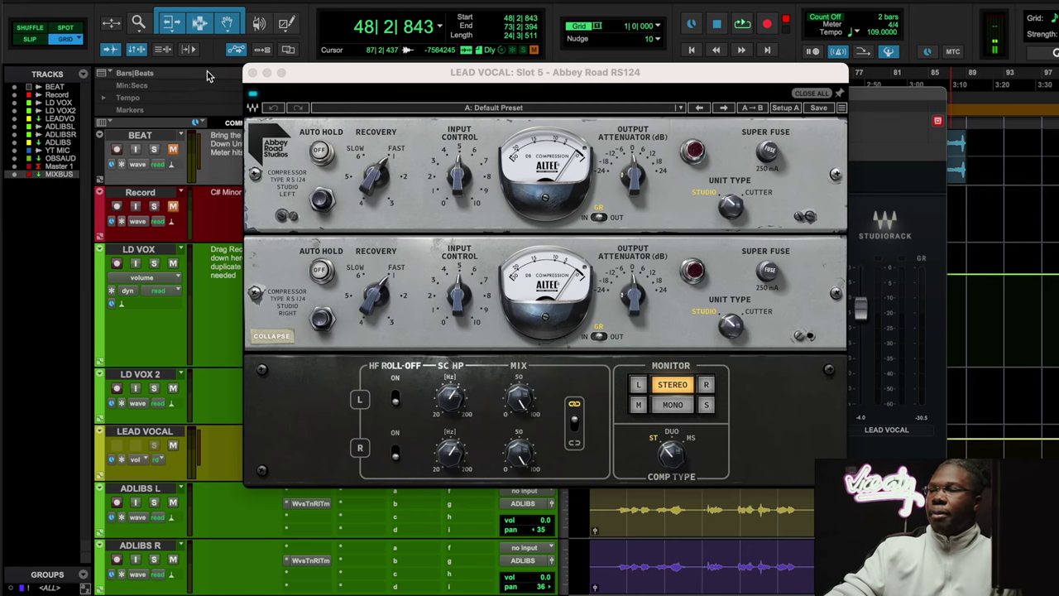
pyautogui.click(253, 72)
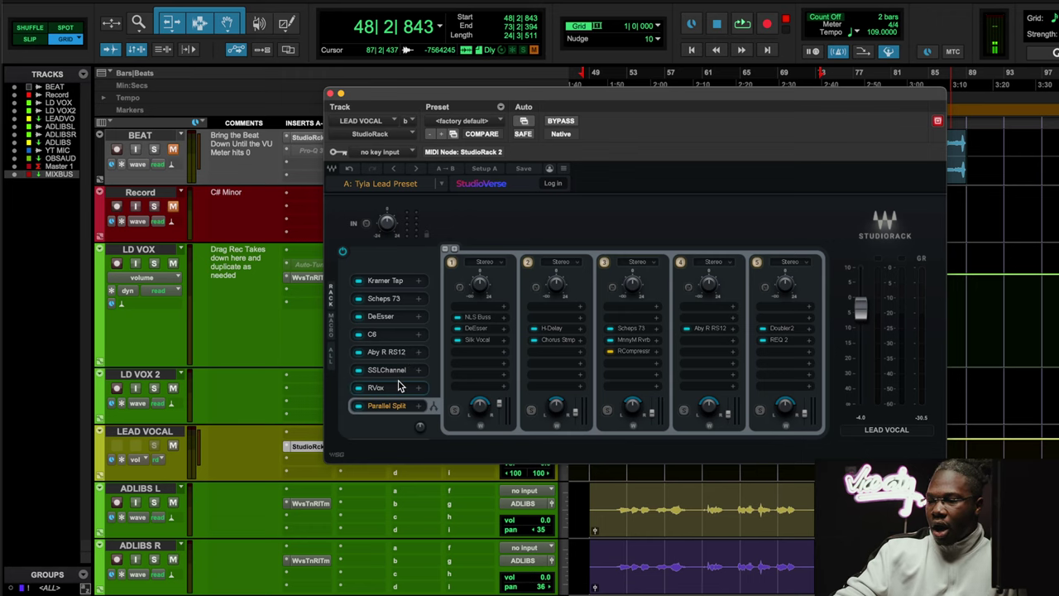
# Step: Open SSLChannel, compare the vocal with it on and off during playback, then stop and examine its high-pass filter and low-mid EQ
pyautogui.click(389, 388)
pyautogui.click(389, 386)
pyautogui.click(387, 372)
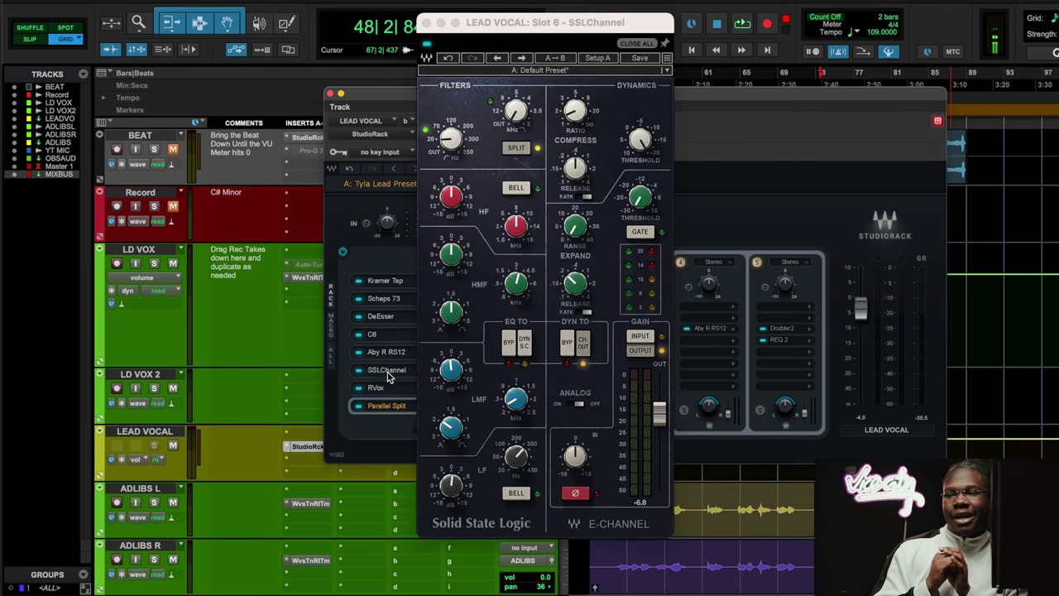
pyautogui.click(641, 140)
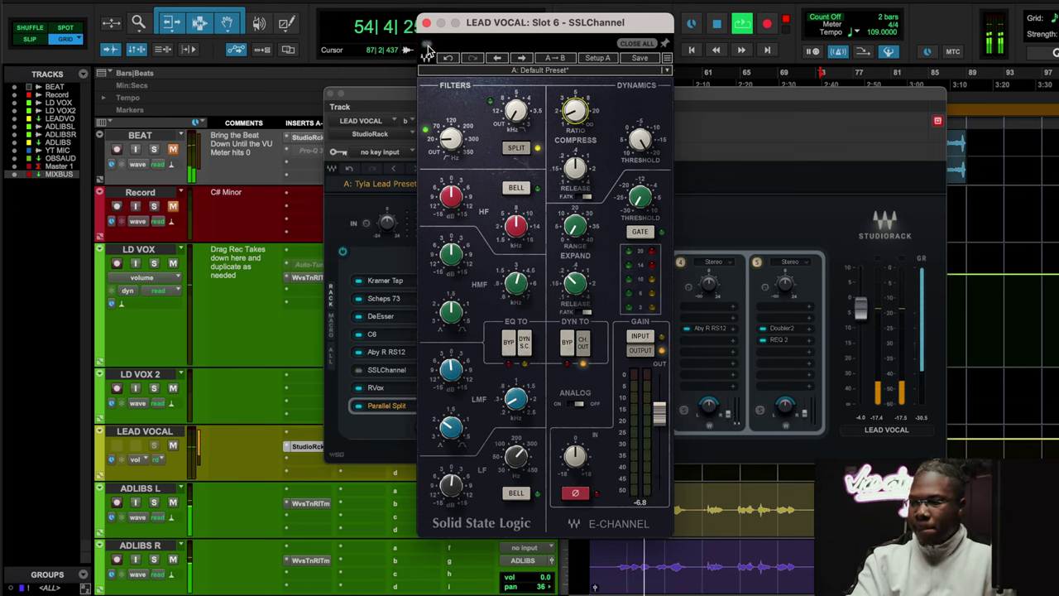
pyautogui.click(173, 149)
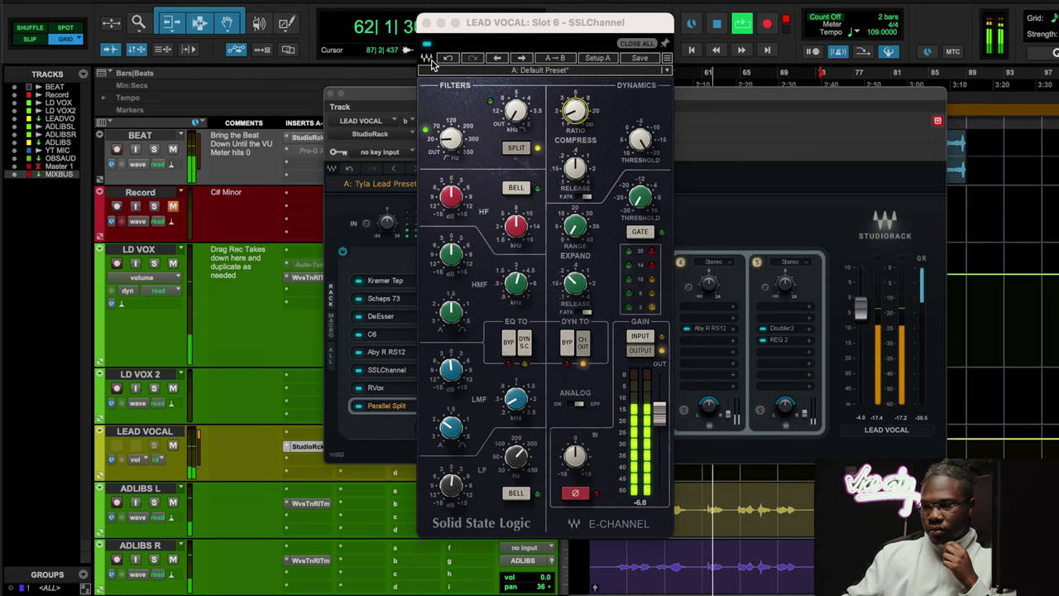
pyautogui.press('space')
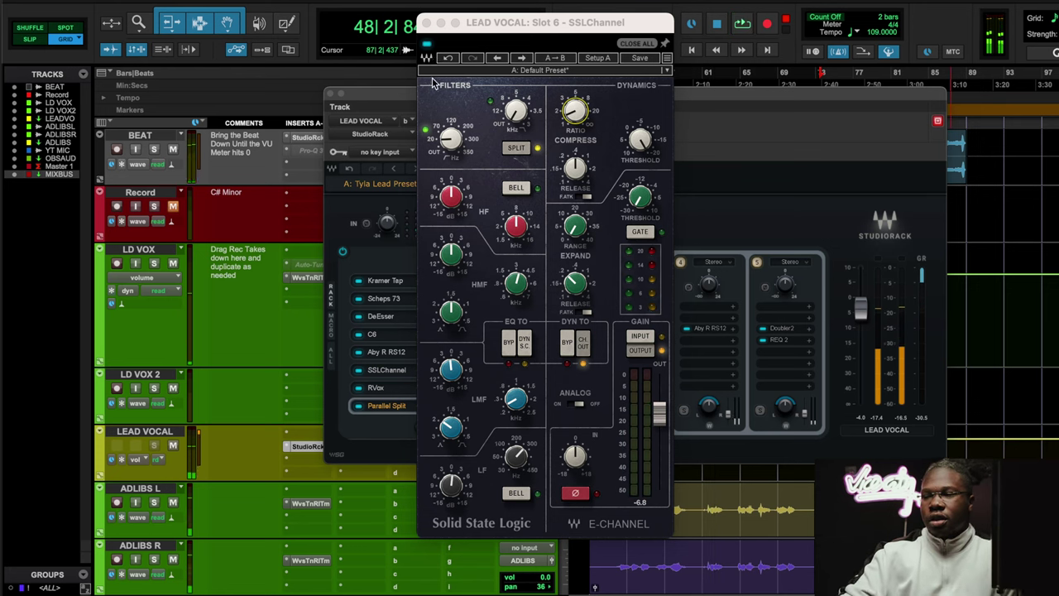
pyautogui.click(449, 141)
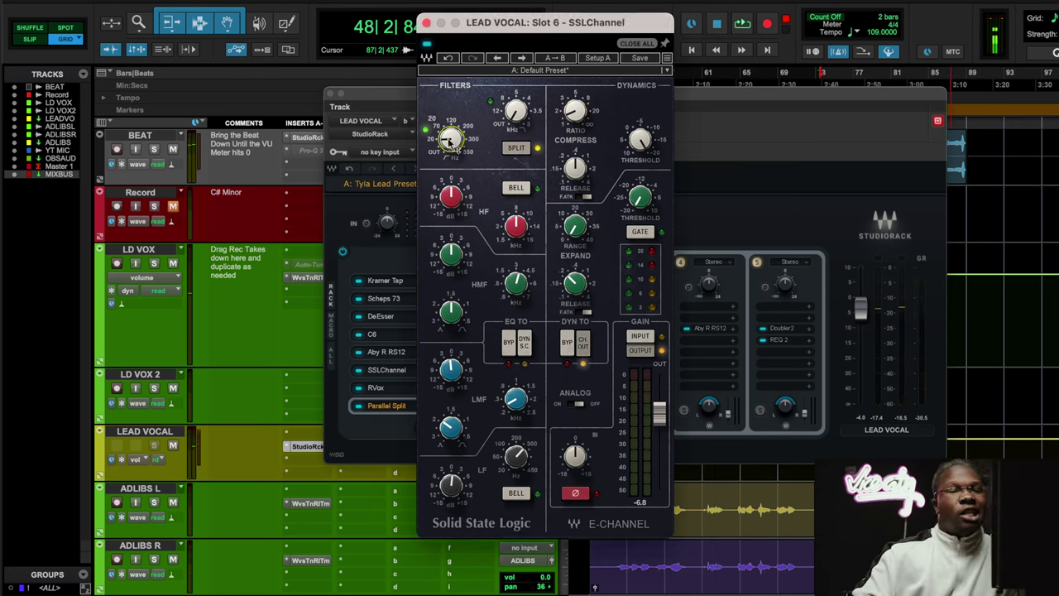
pyautogui.click(465, 372)
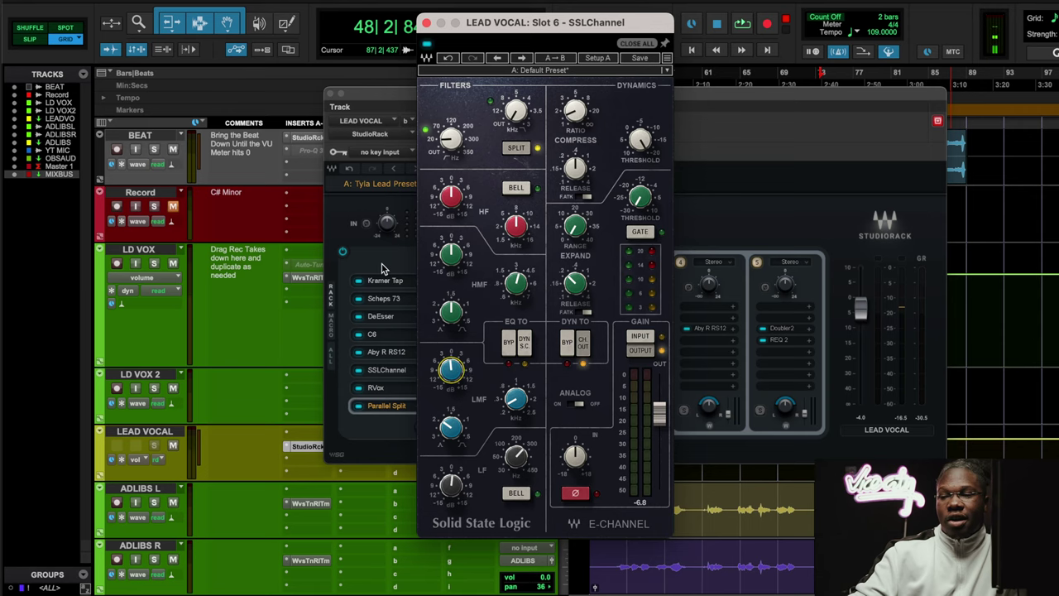
# Step: Revisit Kramer Tape and Scheps 73 in the main rack to examine their settings, closing each one
pyautogui.click(397, 285)
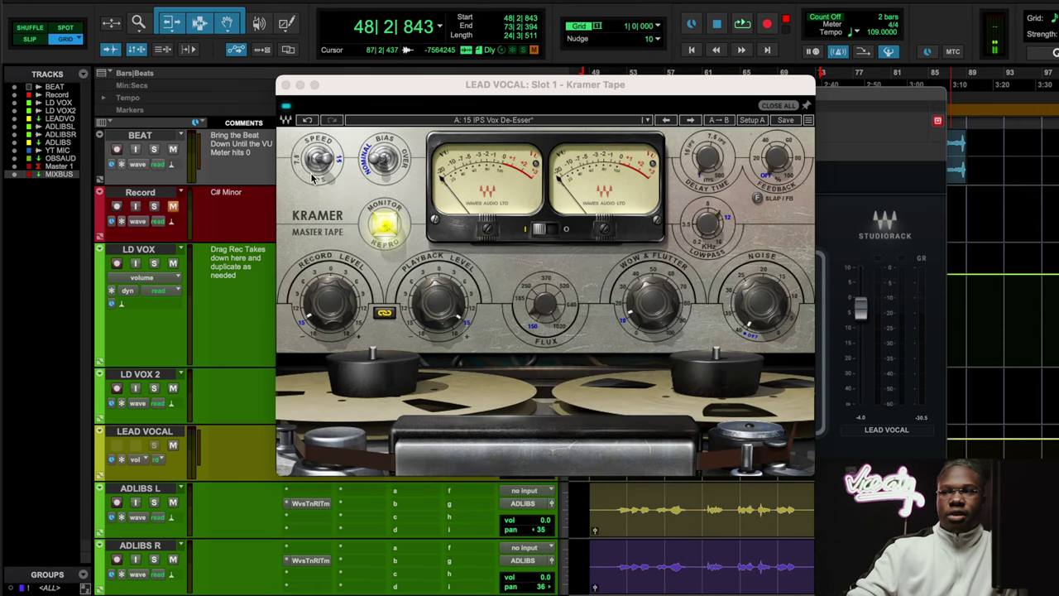
pyautogui.click(284, 84)
pyautogui.click(397, 299)
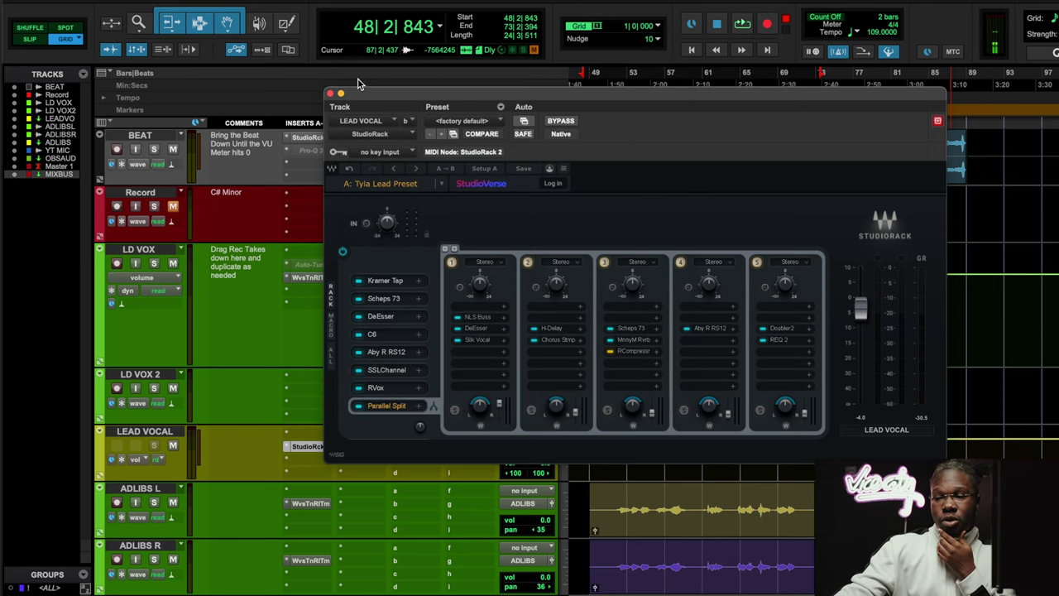
pyautogui.click(359, 55)
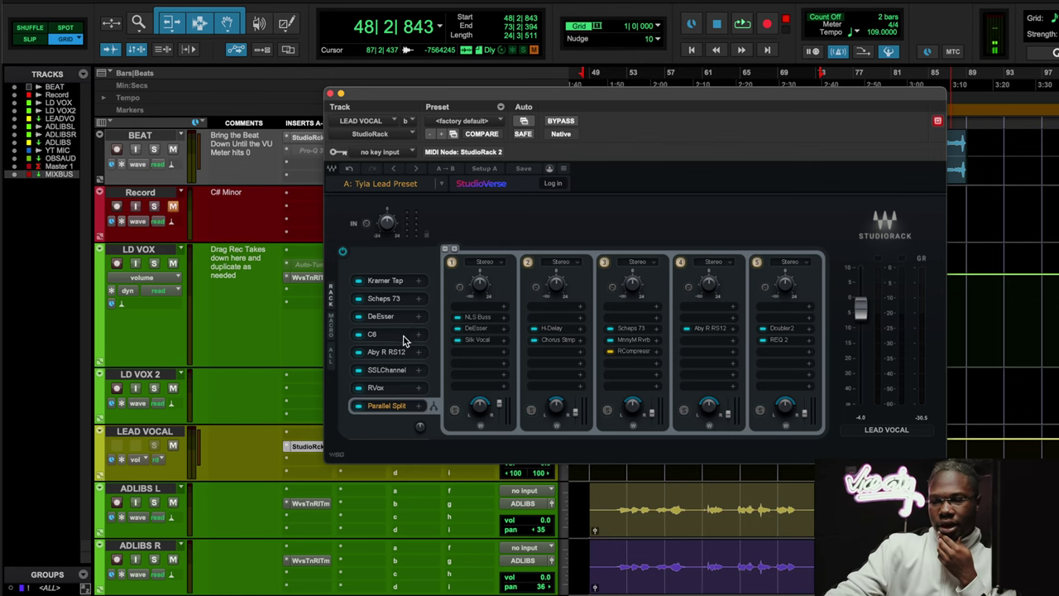
# Step: Open NLS Buss in the first parallel chain, compare the vocal with it on and off during playback, then close it and stop
pyautogui.click(482, 317)
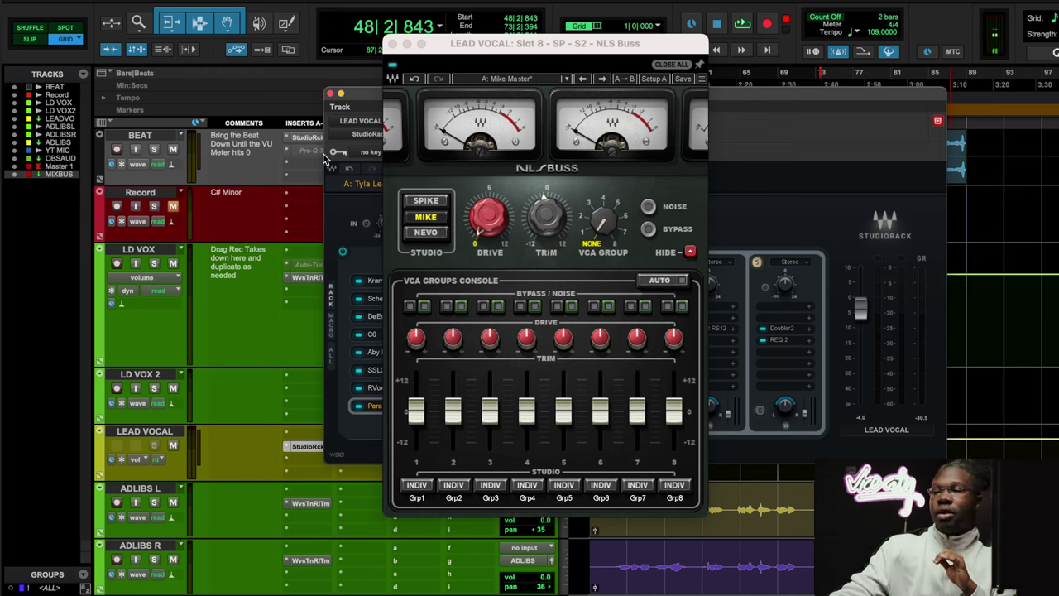
pyautogui.press('space')
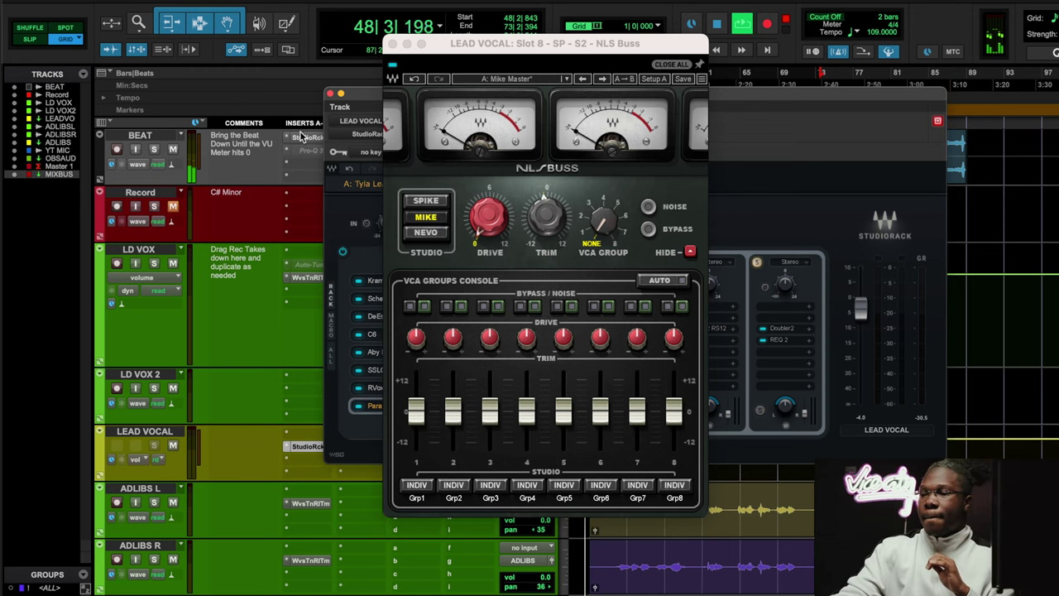
pyautogui.click(394, 71)
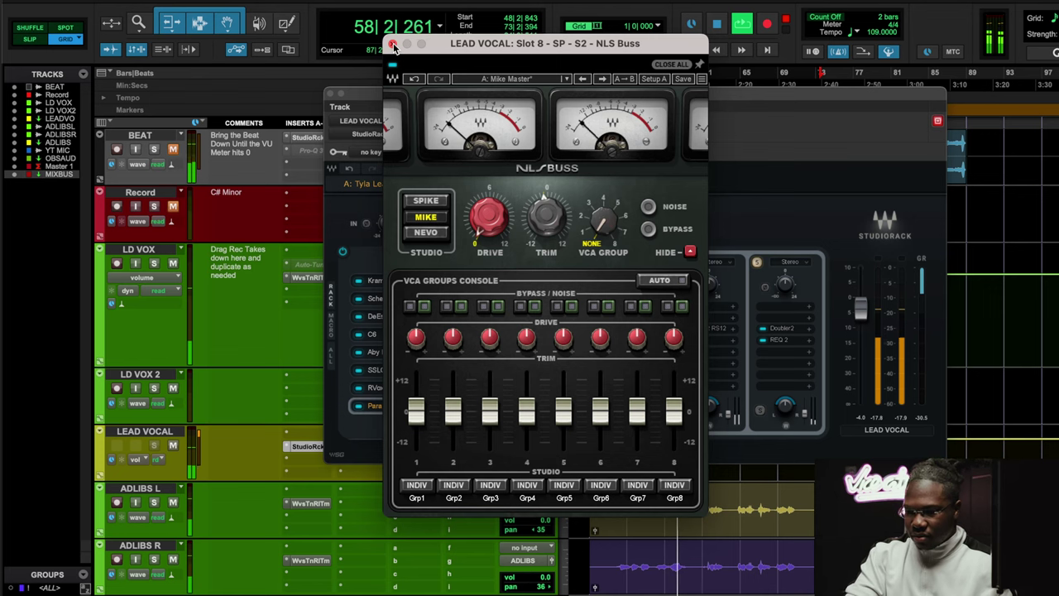
pyautogui.click(393, 44)
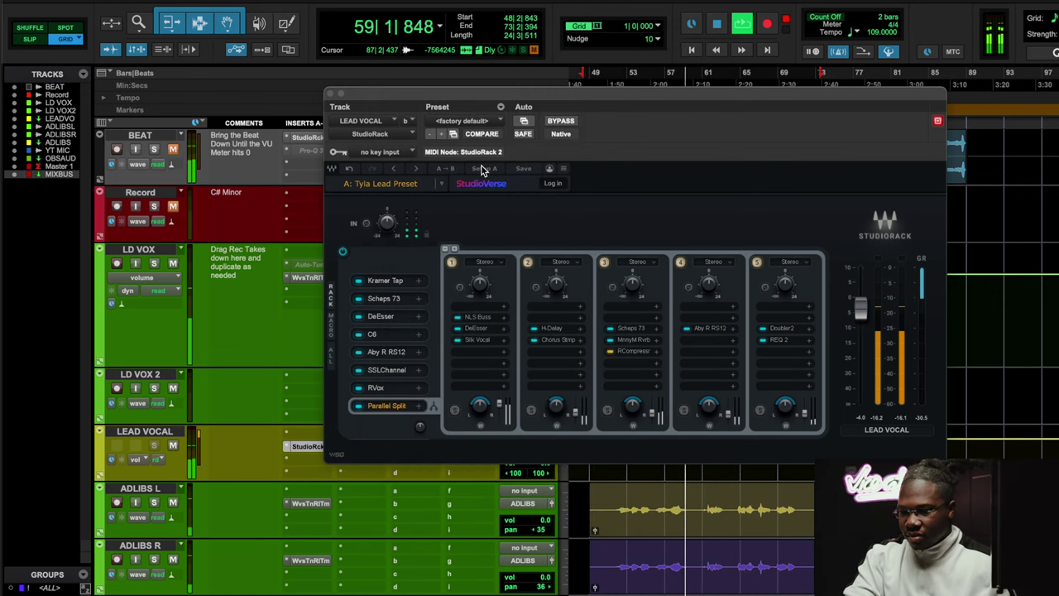
pyautogui.press('space')
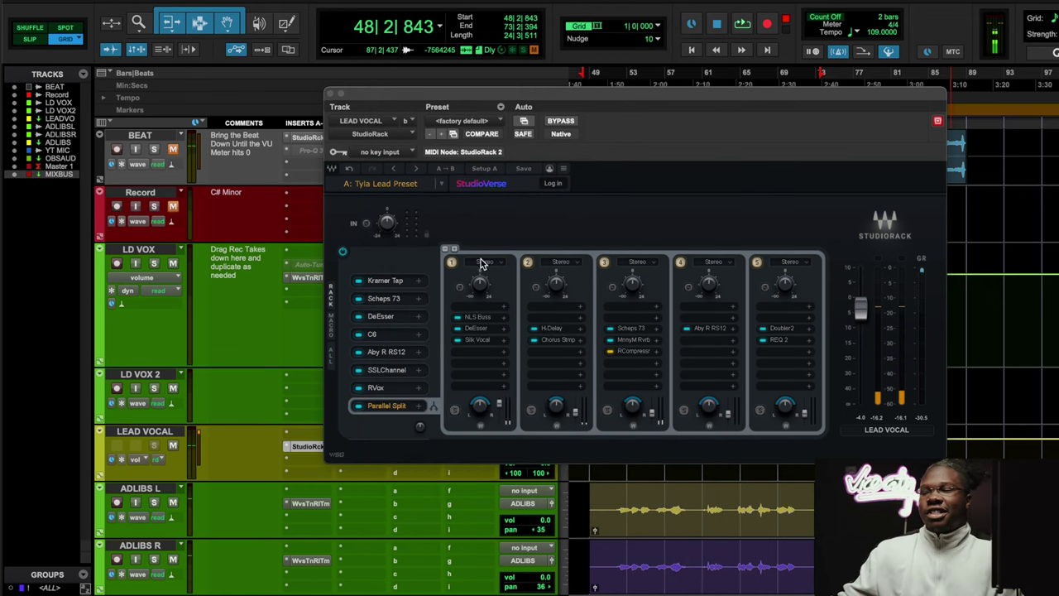
# Step: Reopen NLS Buss in the first parallel chain to examine its console settings, then close it
pyautogui.click(483, 318)
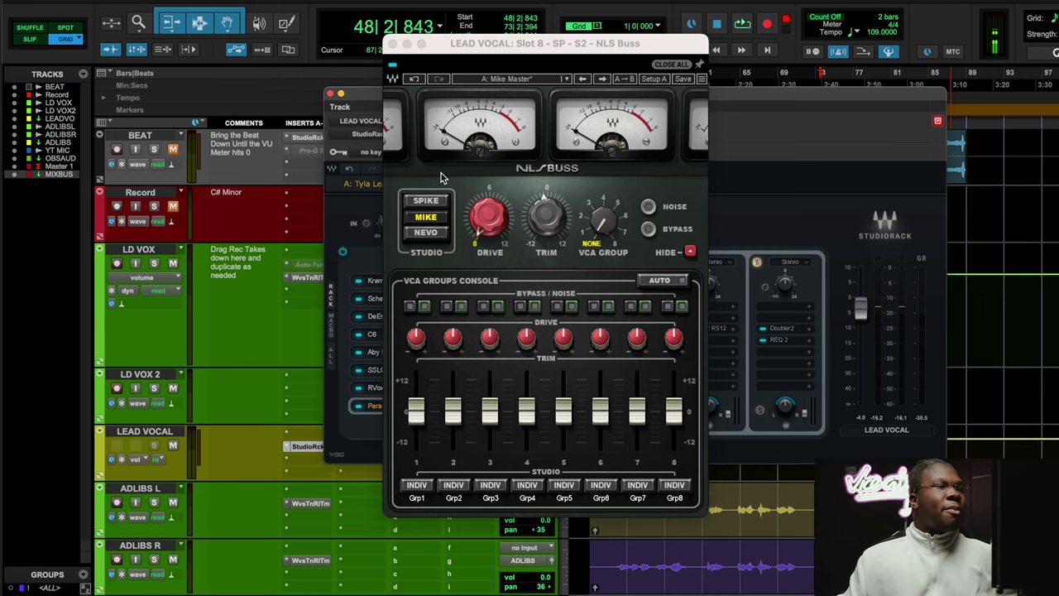
pyautogui.click(399, 48)
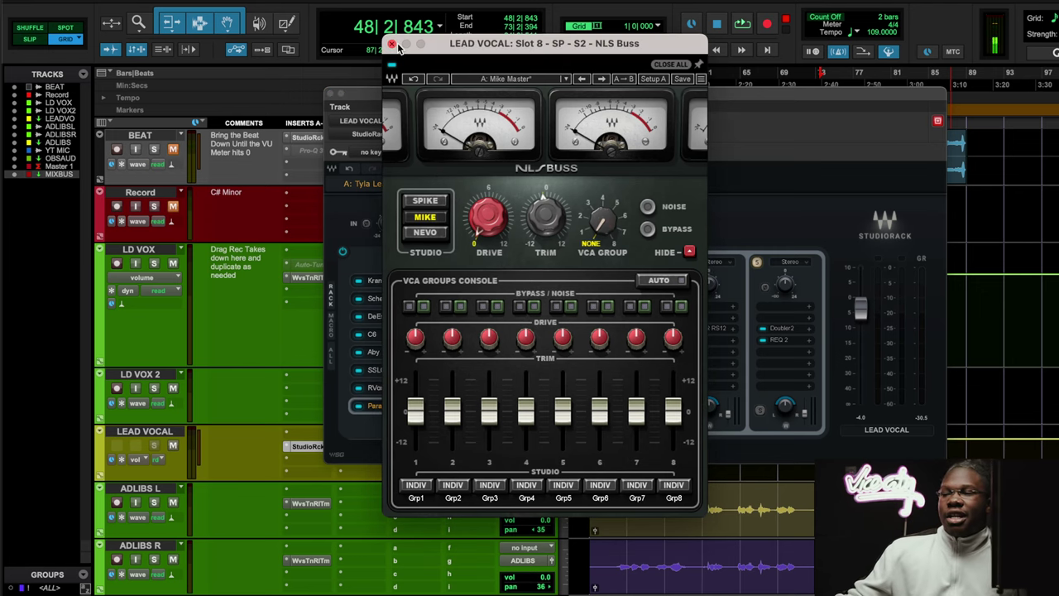
pyautogui.click(393, 45)
# Step: Review Kramer Tape and Scheps 73 in alternation to compare their roles in the chain, closing each after viewing
pyautogui.click(386, 284)
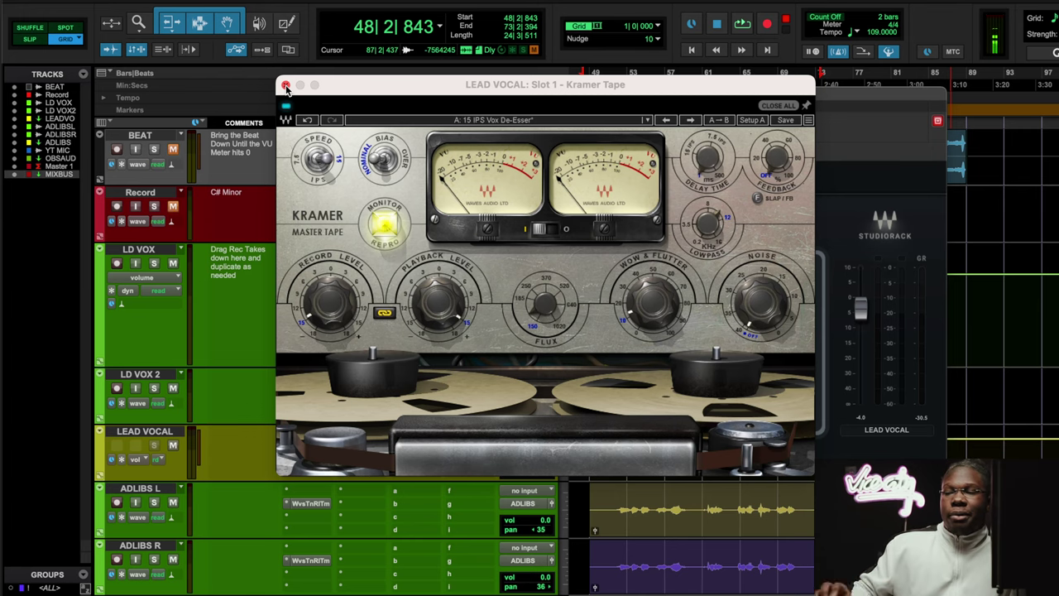
pyautogui.click(285, 87)
pyautogui.click(387, 300)
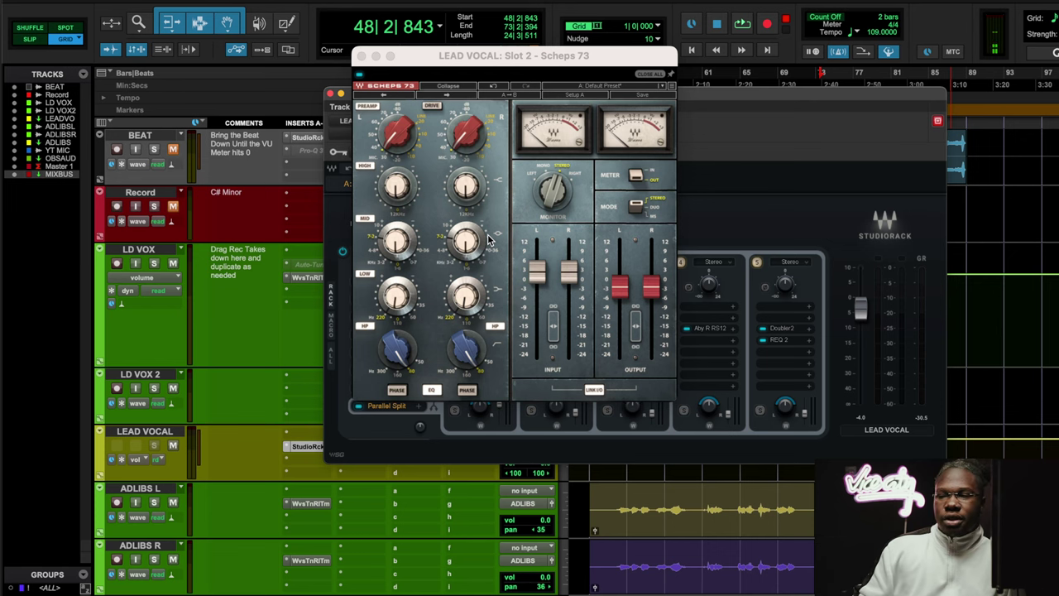
pyautogui.click(357, 55)
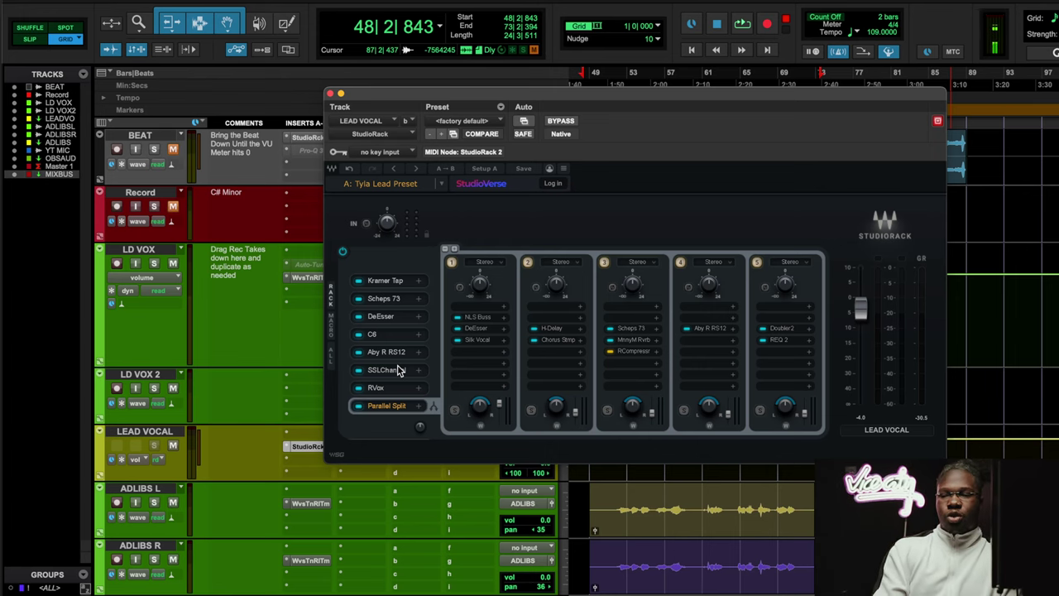
pyautogui.click(389, 283)
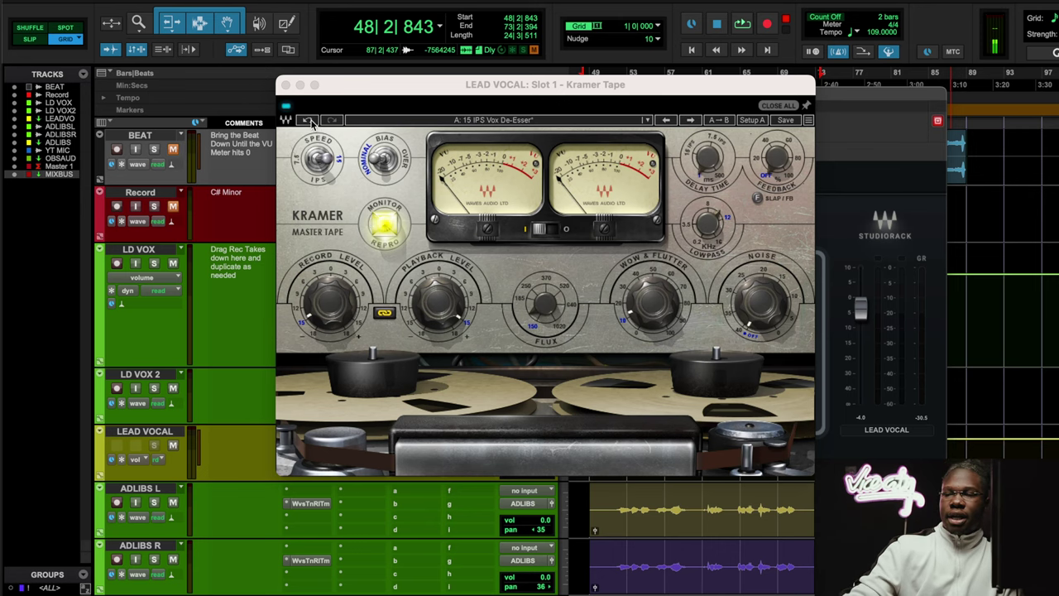
pyautogui.click(285, 84)
pyautogui.click(387, 307)
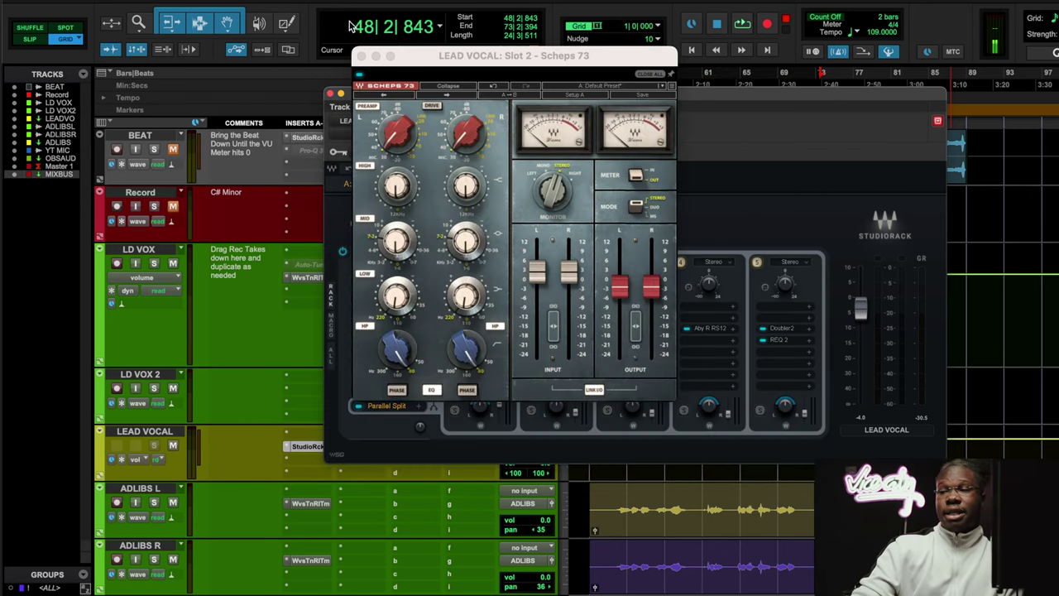
pyautogui.click(361, 55)
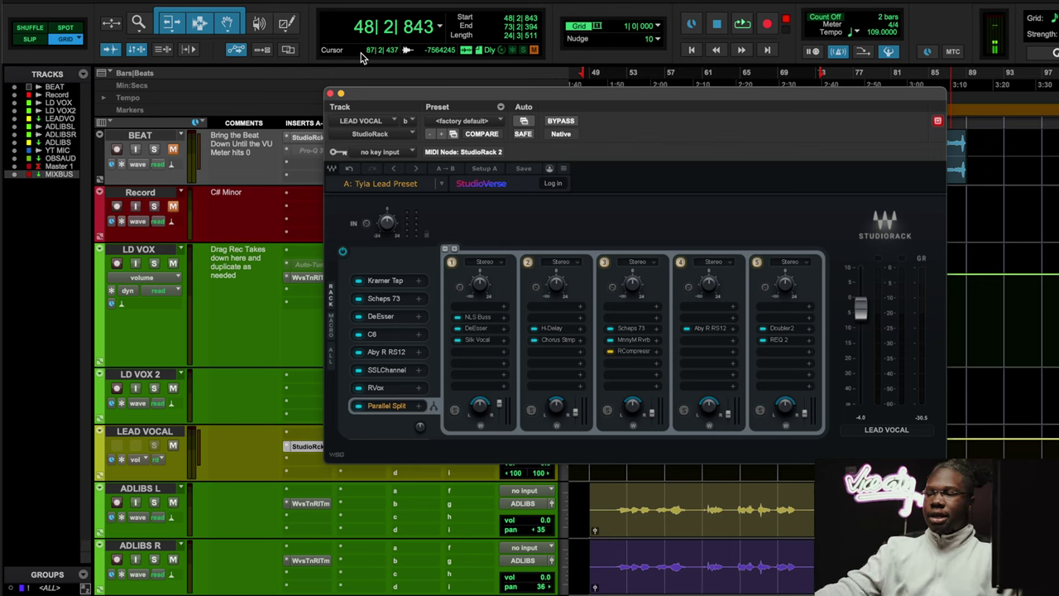
# Step: Open DeEsser in the first parallel chain, audition it during playback with the BEAT track unmuted, and close it
pyautogui.click(488, 329)
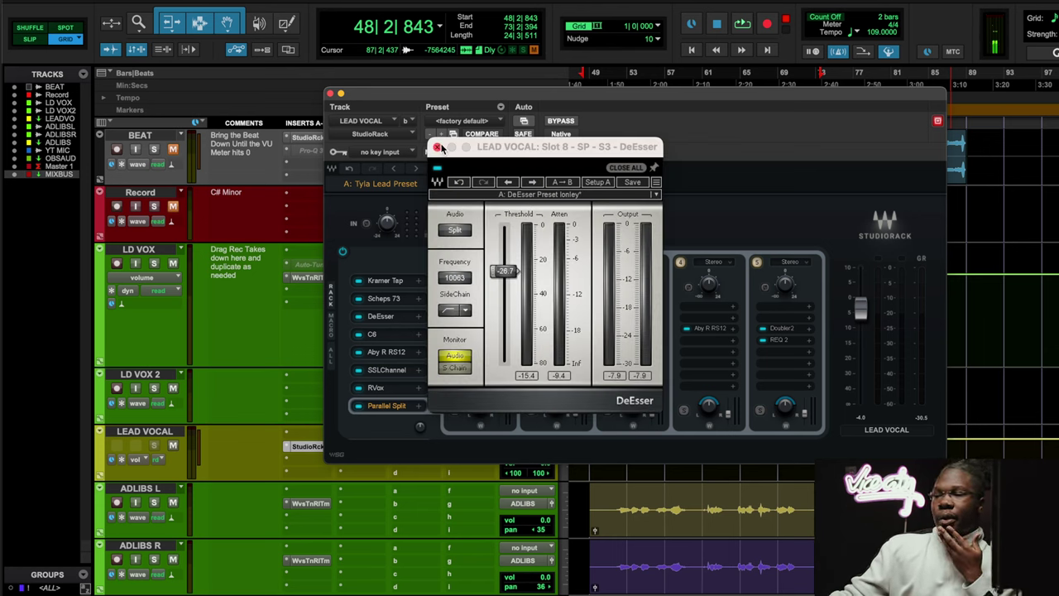
pyautogui.click(744, 26)
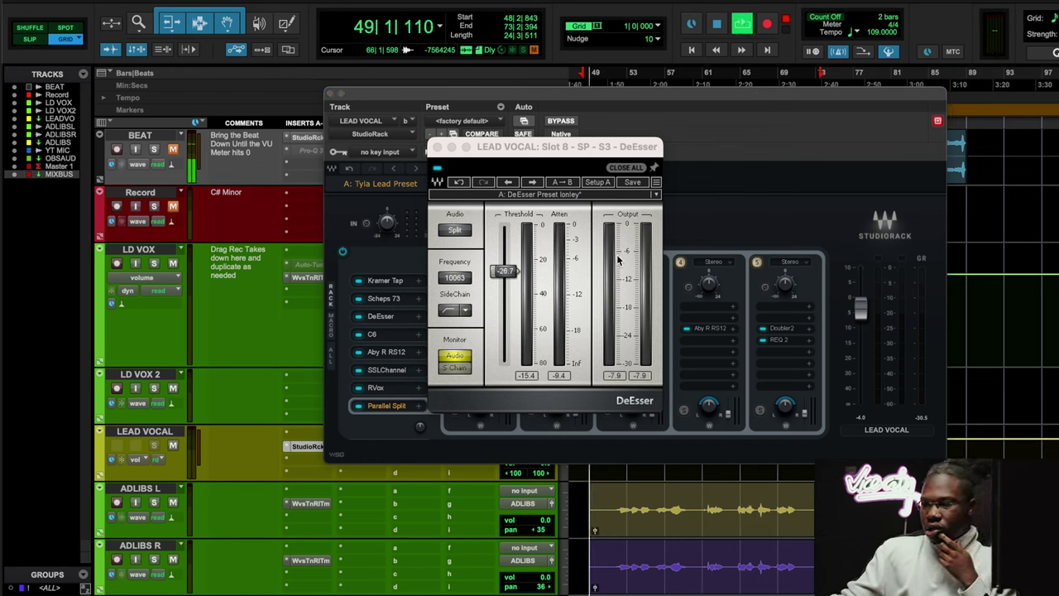
pyautogui.click(173, 149)
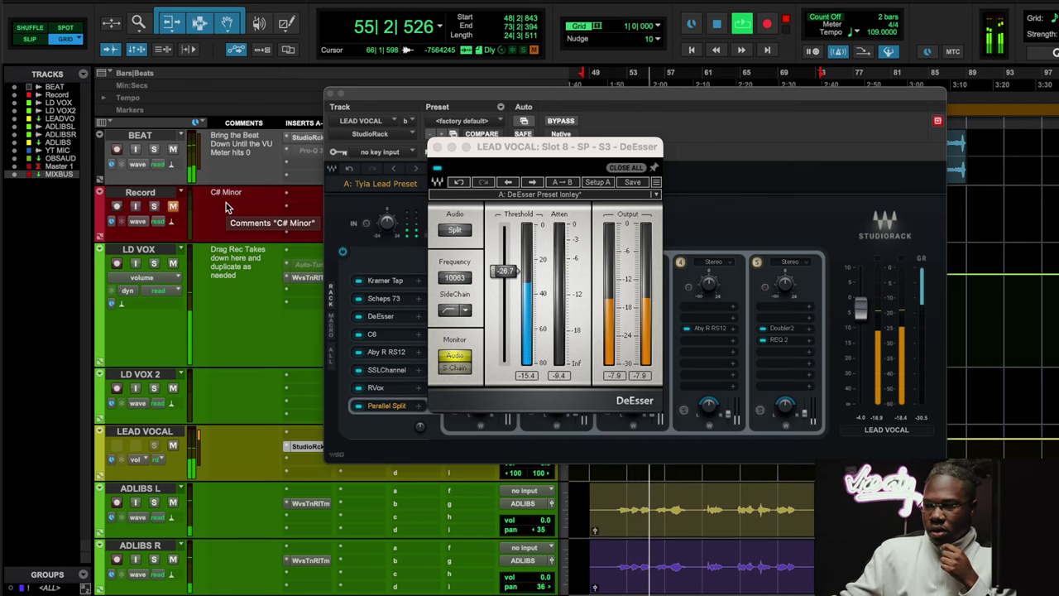
pyautogui.click(437, 146)
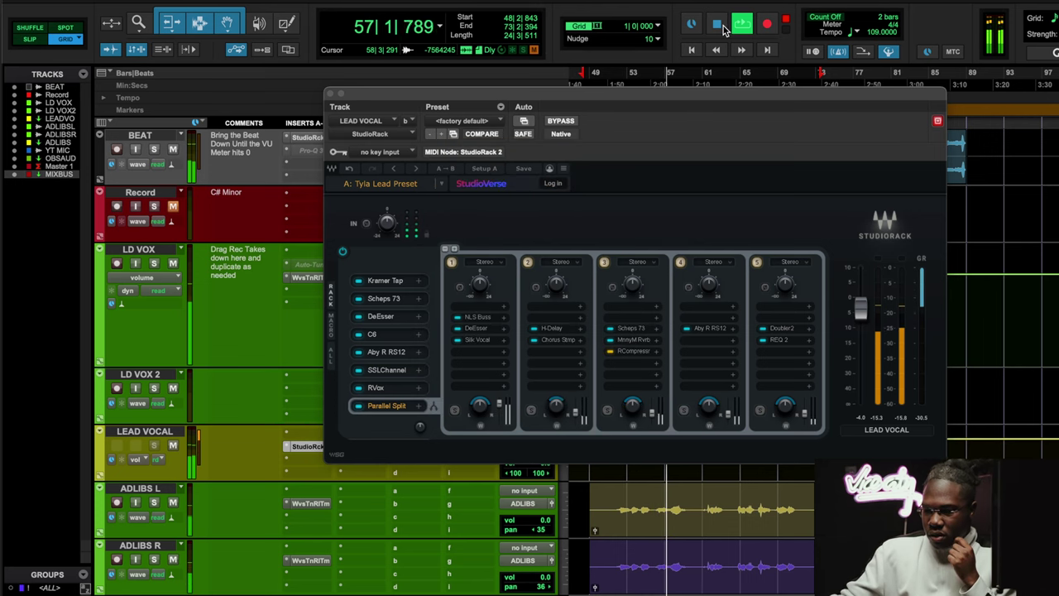
# Step: Set the timeline selection from bar 64 to bar 73 for looped playback, listen to it and stop
pyautogui.click(739, 81)
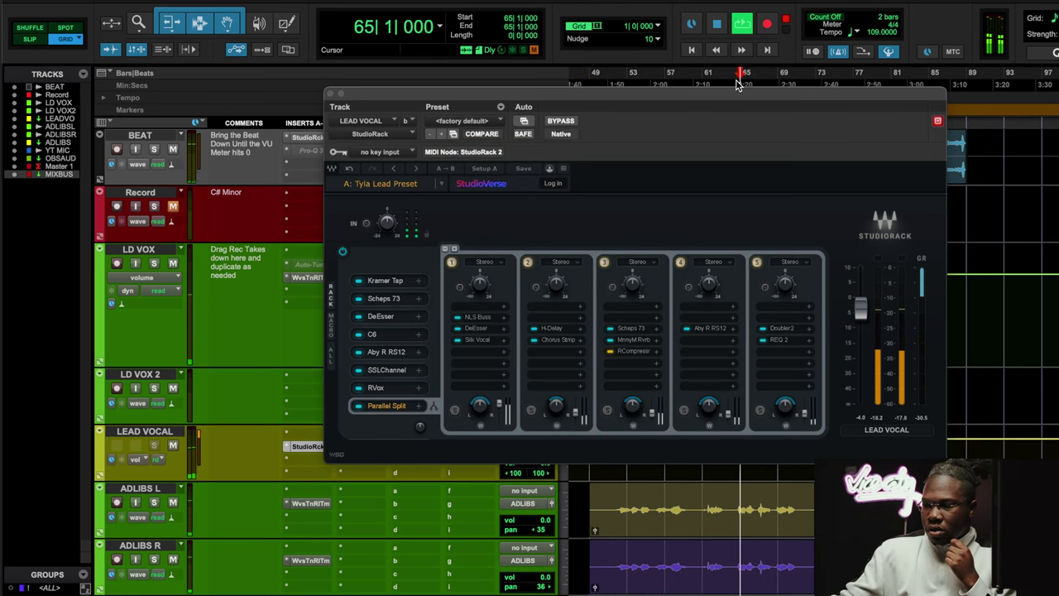
pyautogui.moveTo(736, 81); pyautogui.dragTo(819, 81)
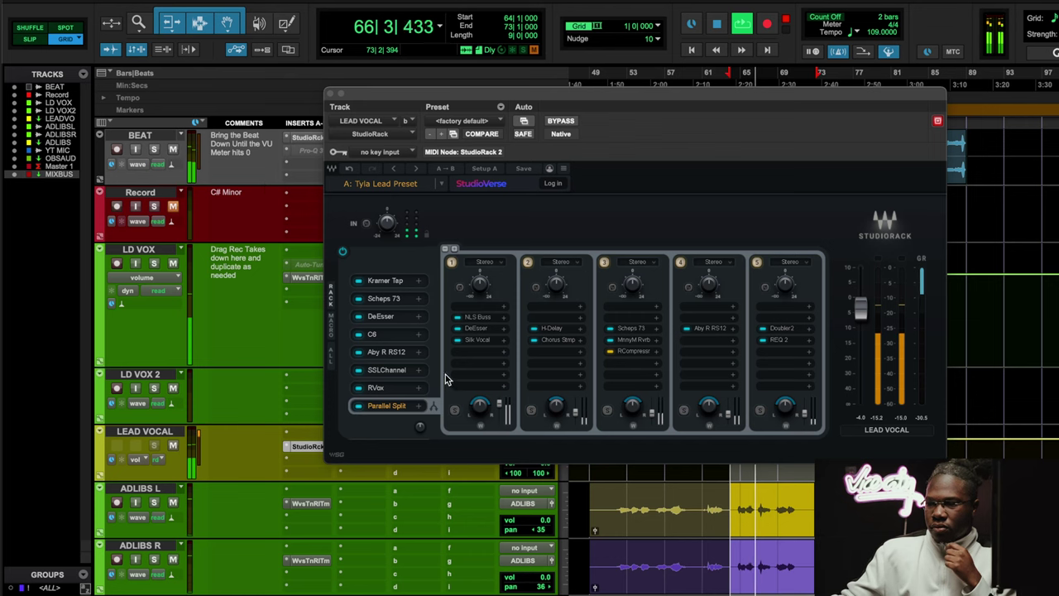
pyautogui.press('space')
# Step: Open Silk Vocal in the first parallel chain, compare the vocal with it on and off during playback, then close it and stop
pyautogui.click(478, 340)
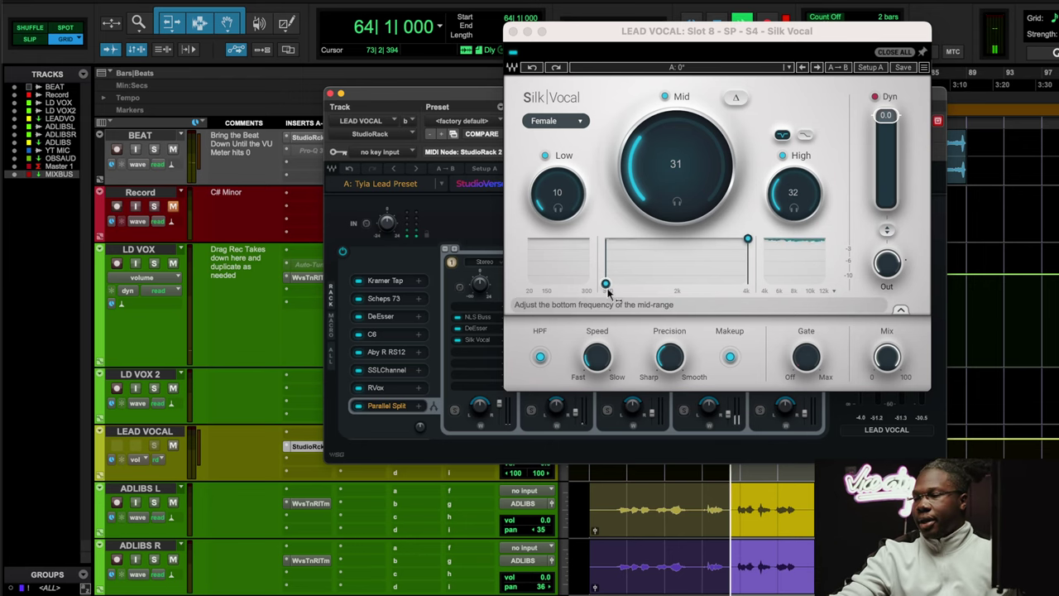
pyautogui.press('space')
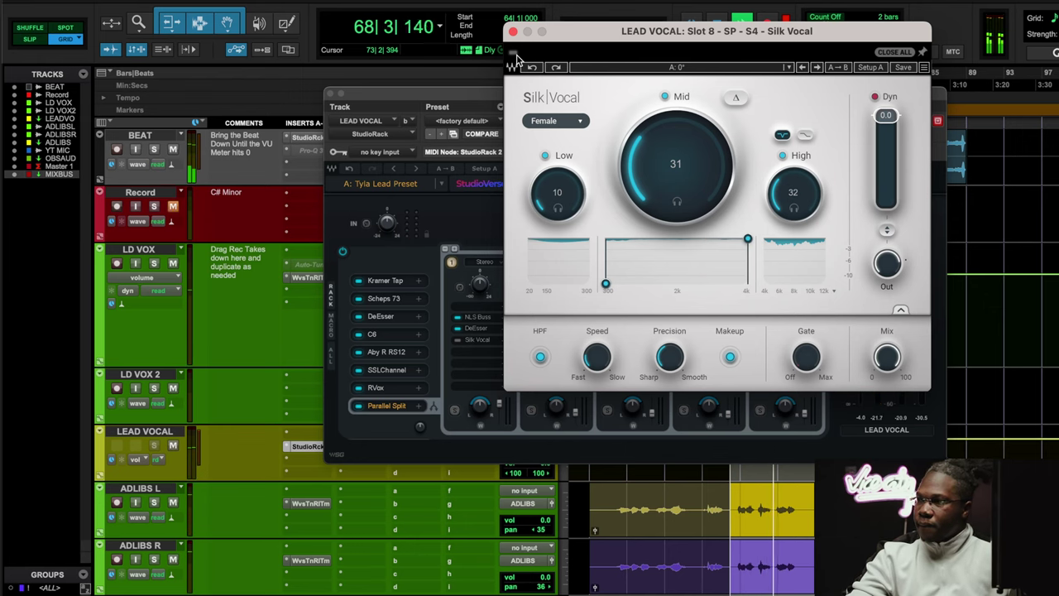
pyautogui.click(511, 31)
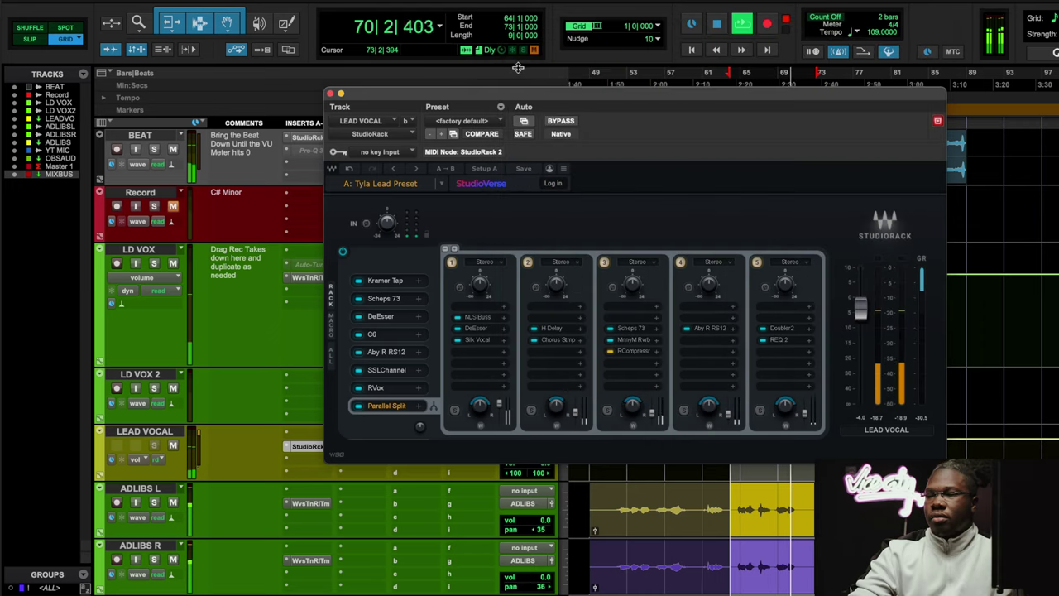
pyautogui.press('space')
# Step: Open H-Delay and the Chorus stomp in the second parallel chain to examine their settings
pyautogui.click(548, 328)
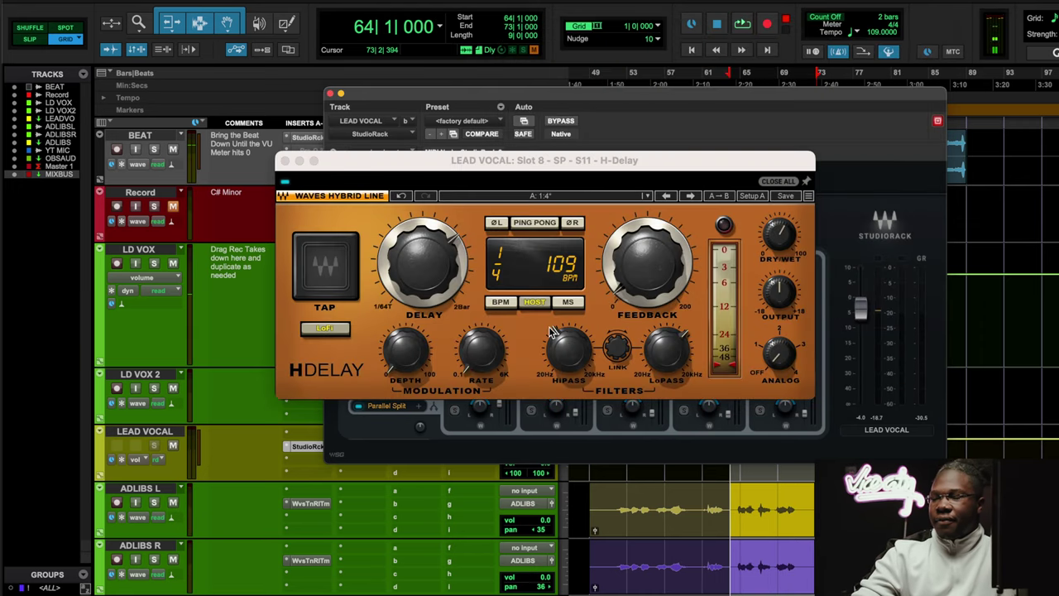
pyautogui.click(285, 161)
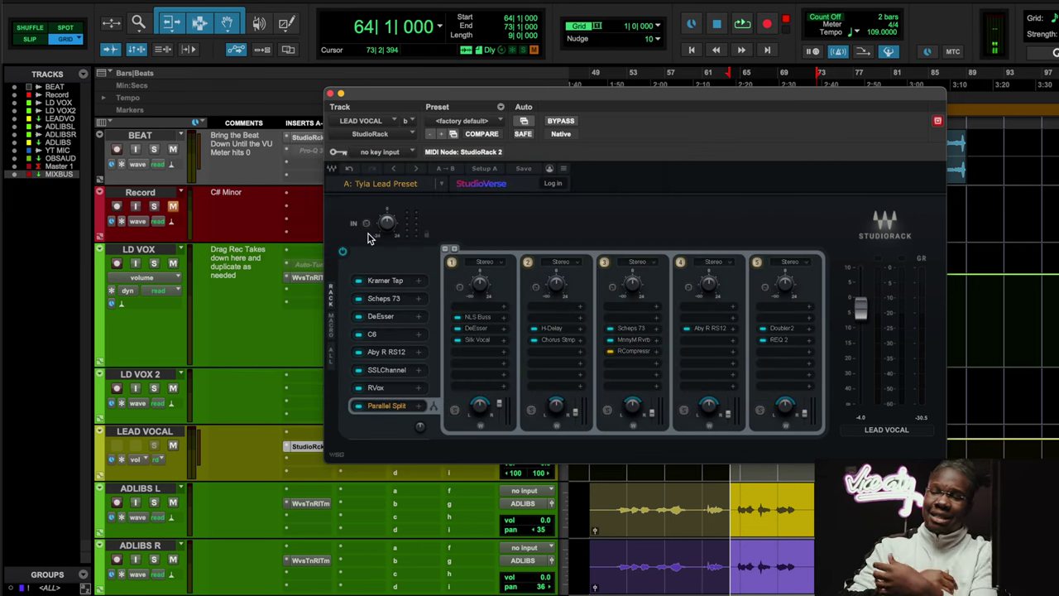
pyautogui.click(567, 346)
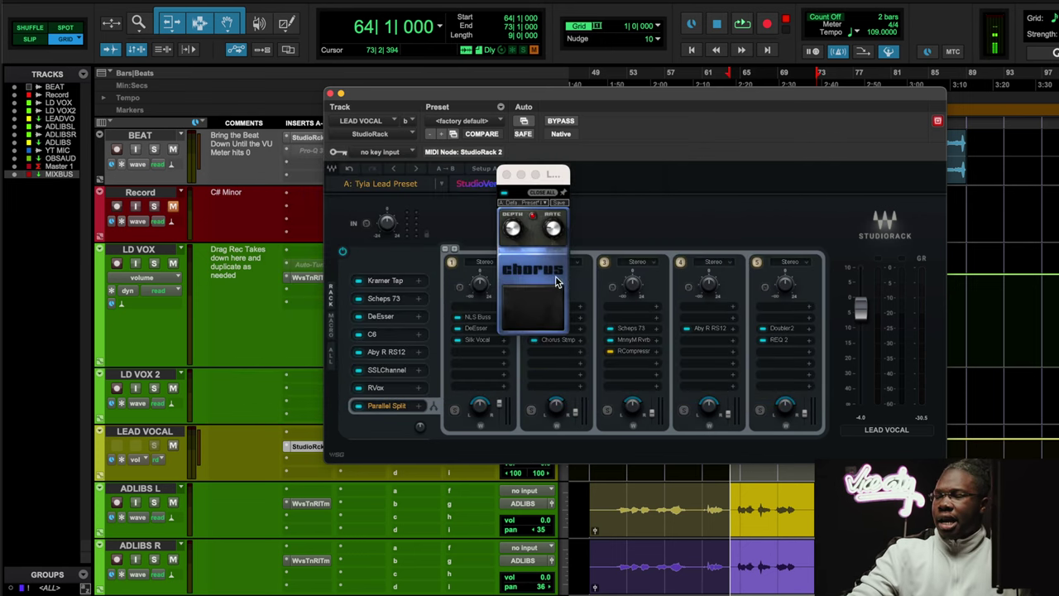
pyautogui.click(505, 174)
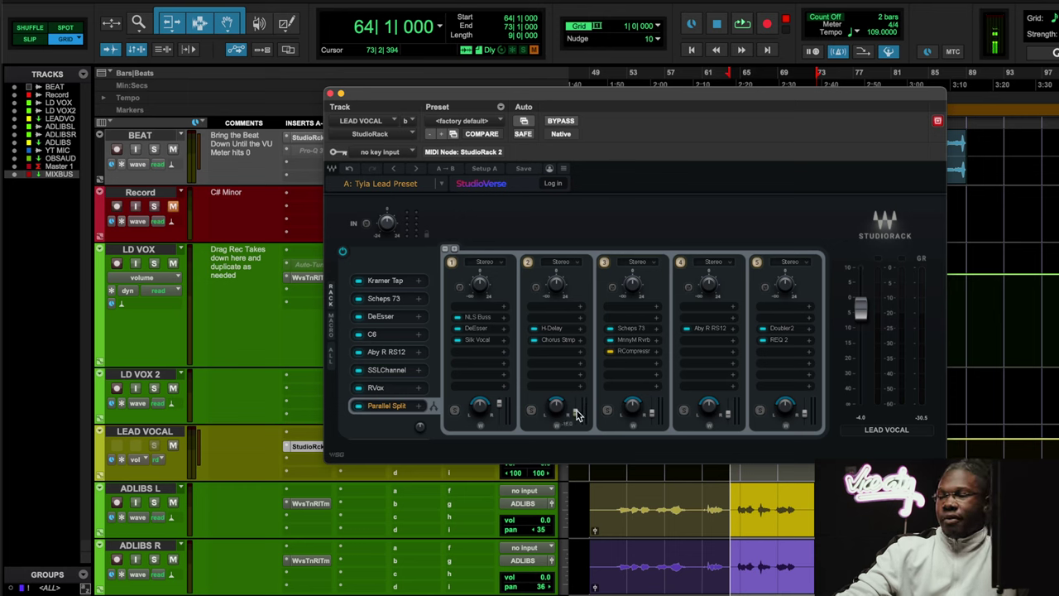
pyautogui.click(567, 341)
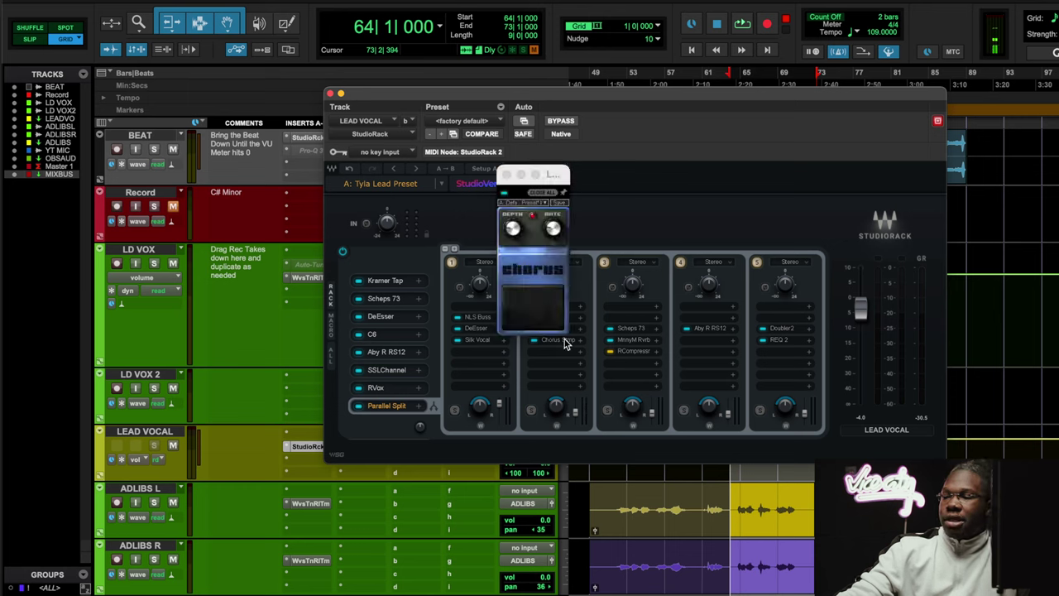
# Step: Open Scheps 73 and MannyM Reverb in the third parallel chain to examine their settings, closing each one
pyautogui.click(633, 329)
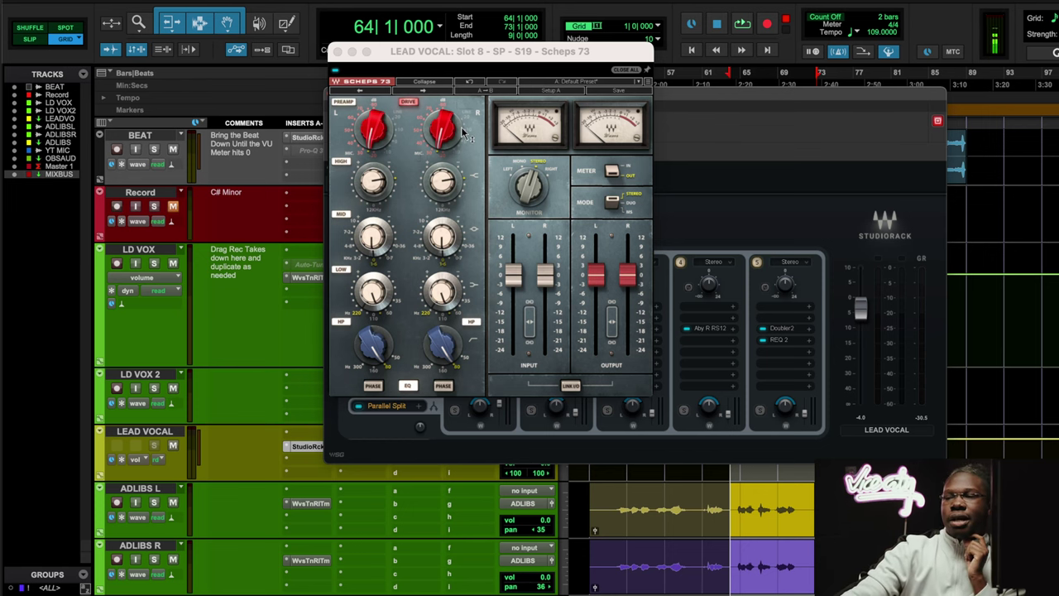
pyautogui.click(336, 52)
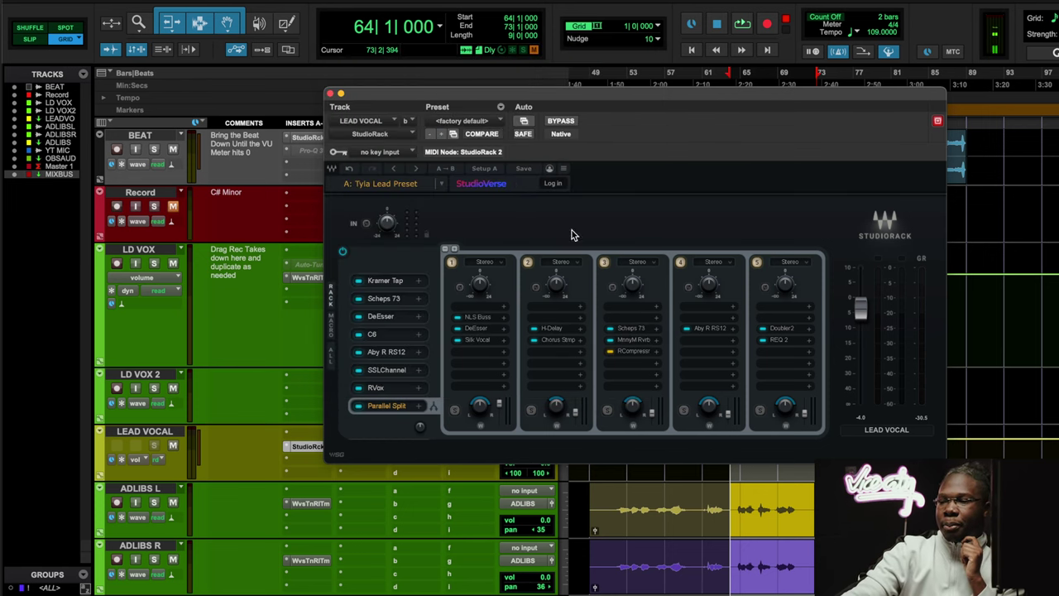
pyautogui.click(637, 345)
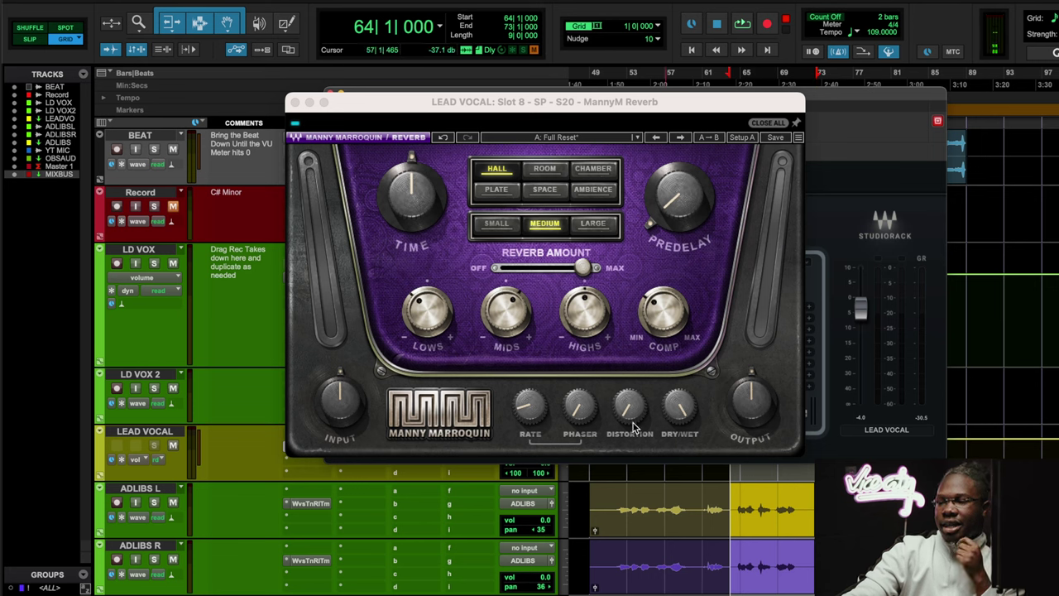
pyautogui.click(325, 130)
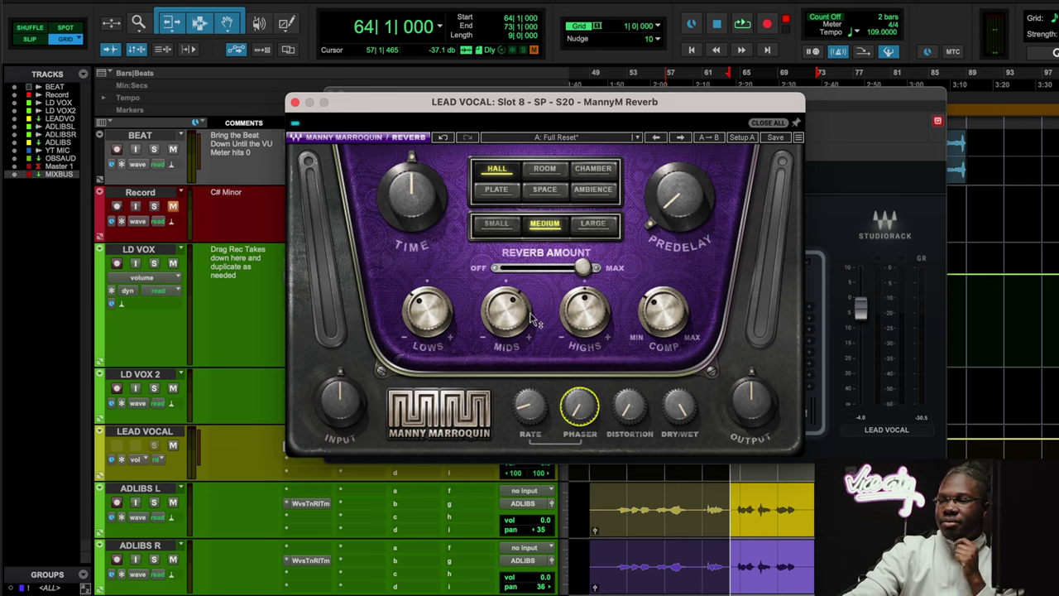
pyautogui.click(294, 103)
# Step: Open RCompressor in the third parallel chain, start playback to watch its compression, and close it
pyautogui.click(634, 351)
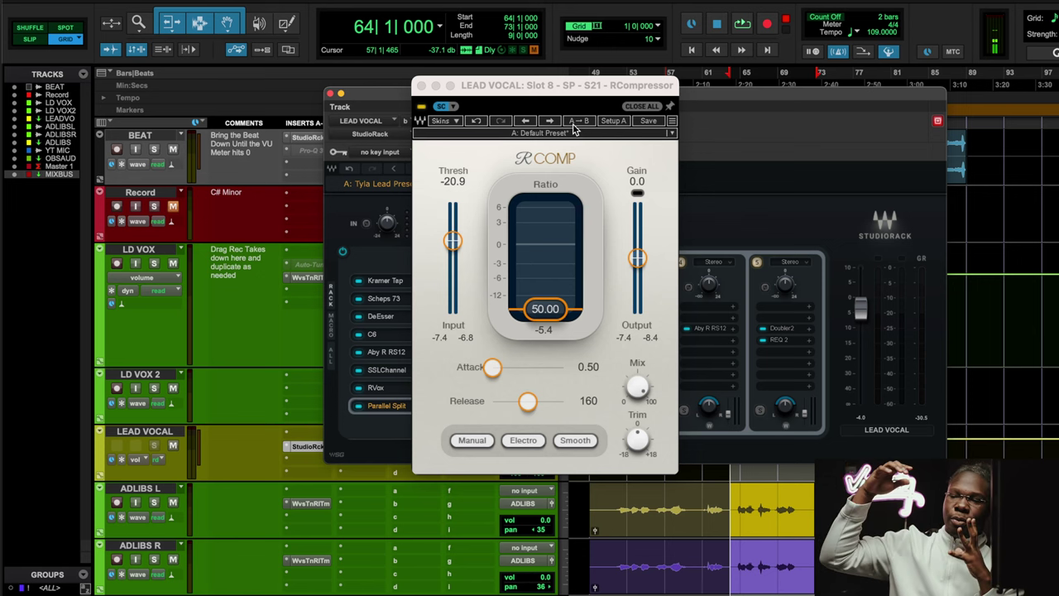
pyautogui.press('space')
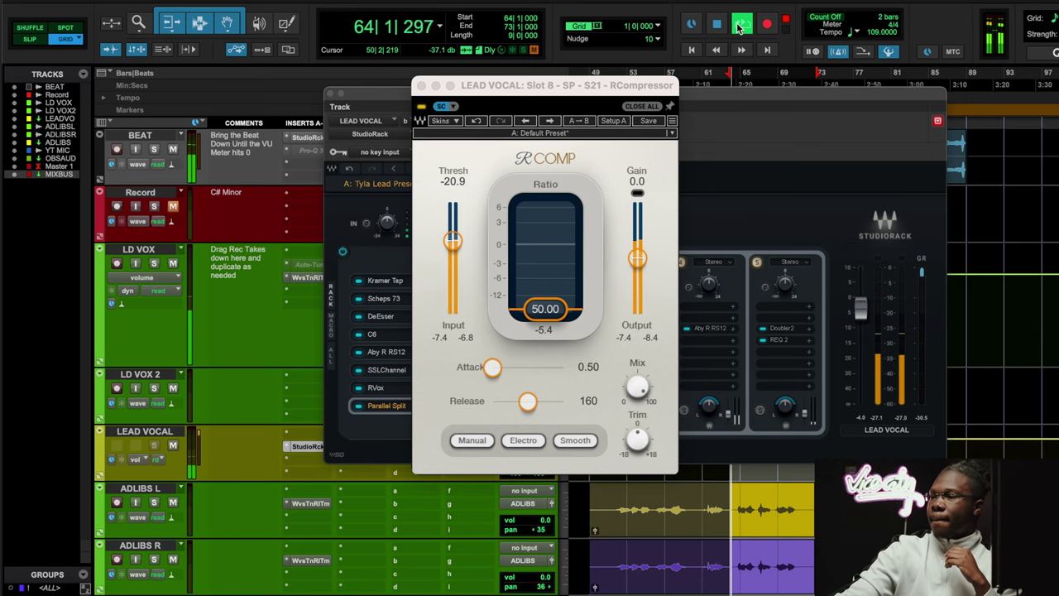
pyautogui.click(421, 85)
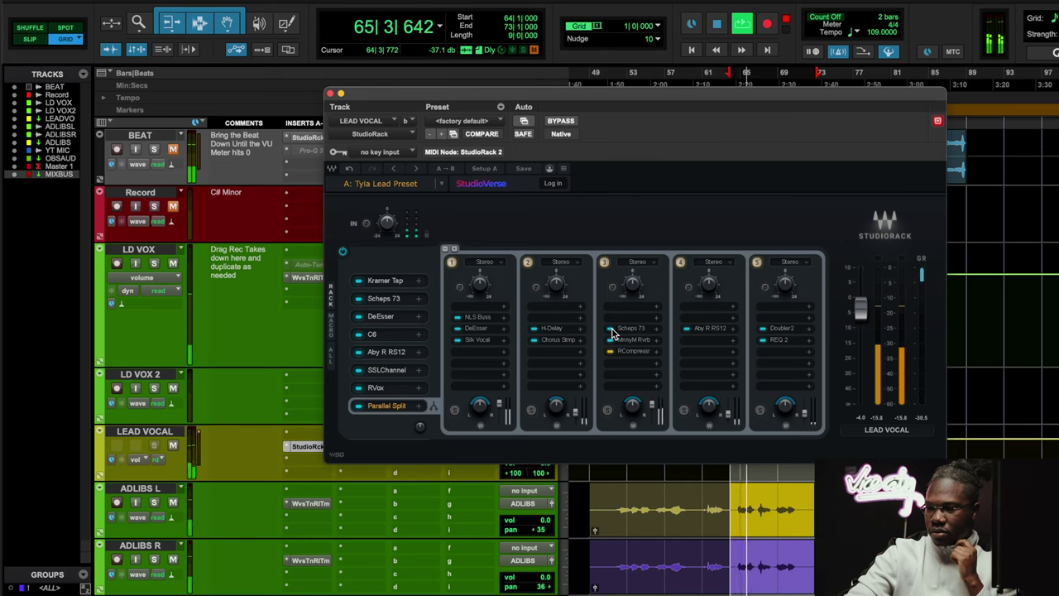
# Step: Finish auditioning the third parallel chain, unmuting the BEAT track and stopping playback
pyautogui.click(608, 351)
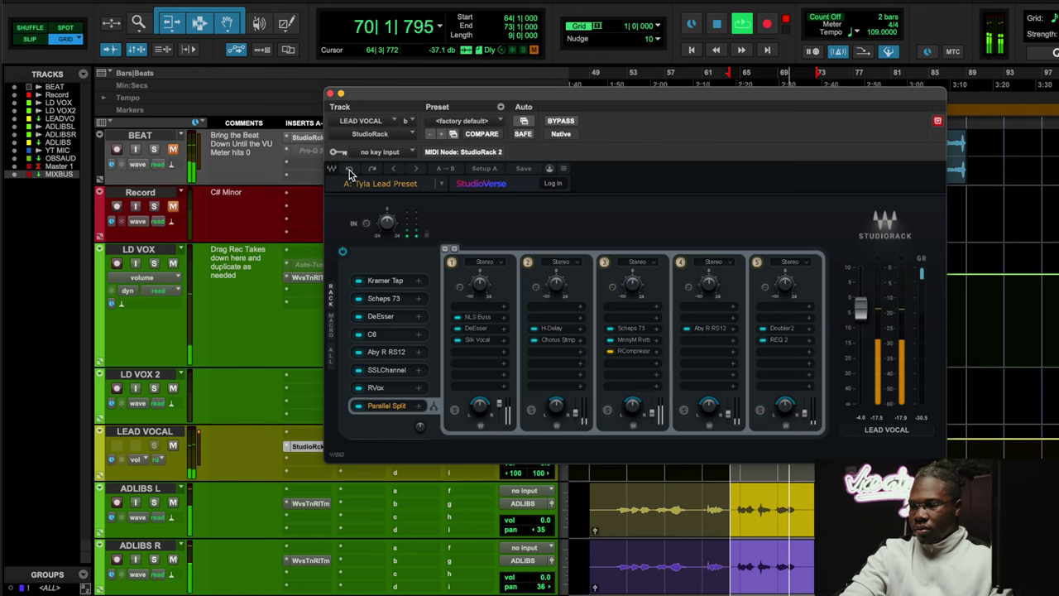
pyautogui.click(173, 149)
pyautogui.press('space')
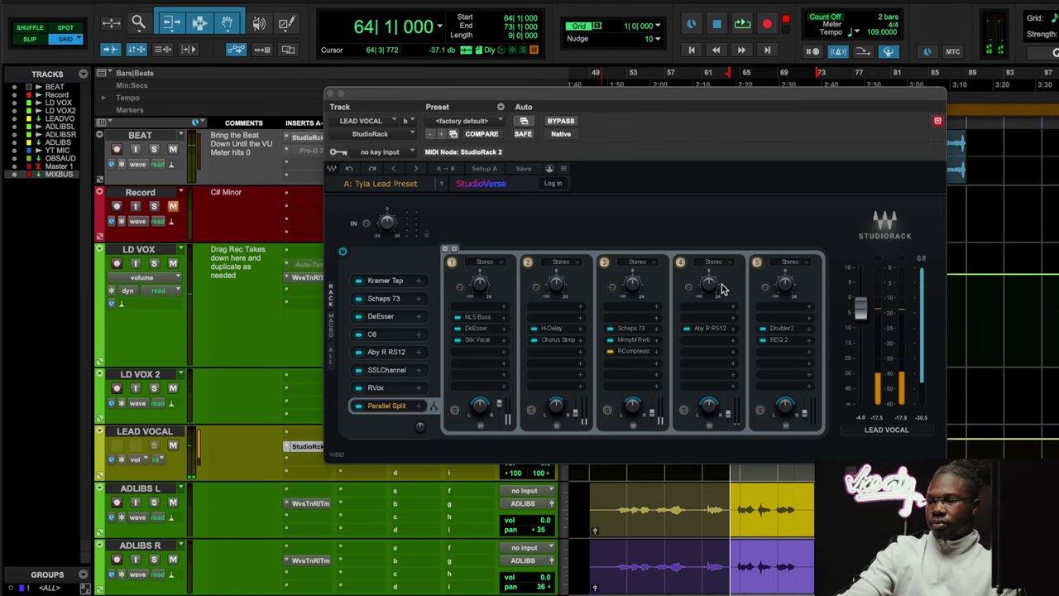
# Step: Open Abbey Road RS124 in the fourth parallel chain to examine its compressor settings, then close it
pyautogui.click(716, 329)
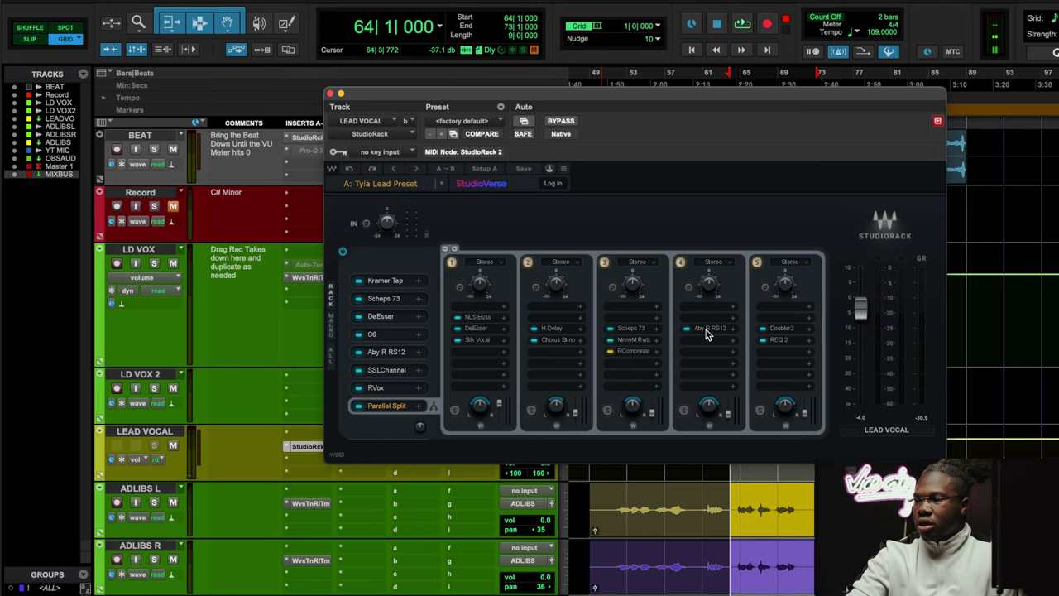
pyautogui.click(705, 331)
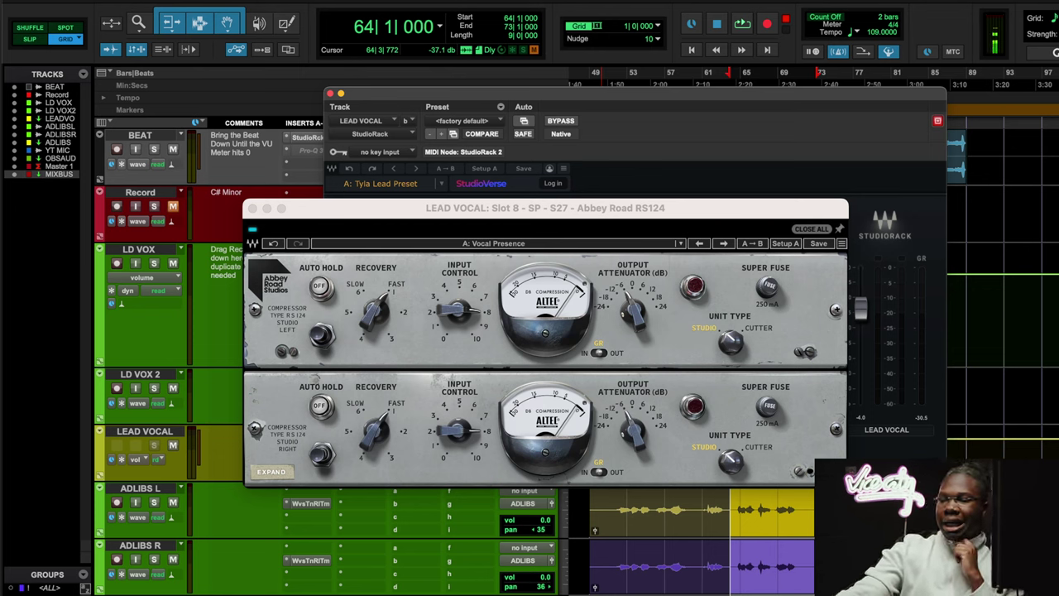
pyautogui.click(252, 209)
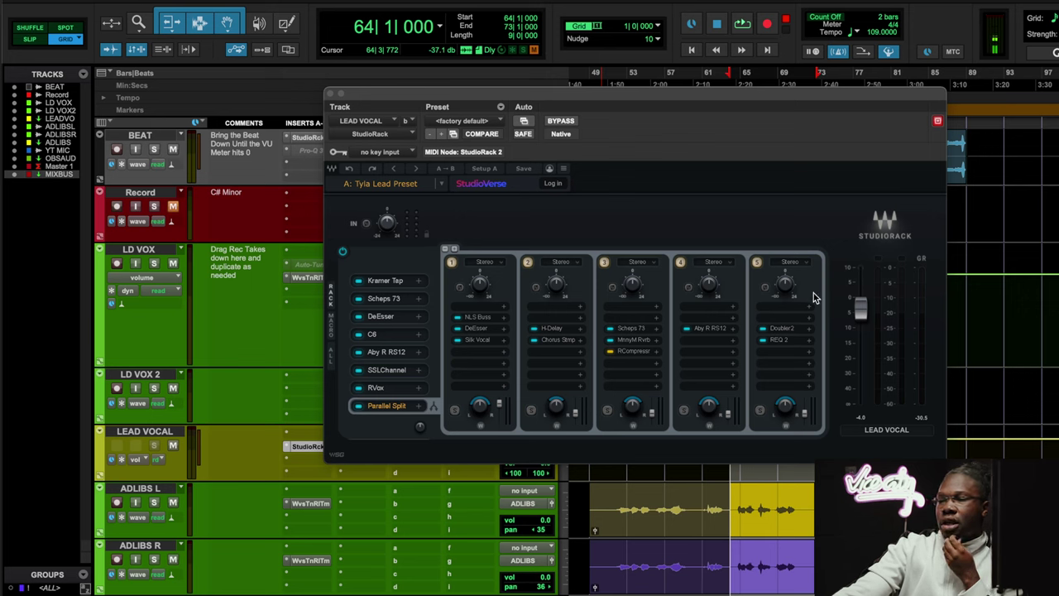
# Step: Compare the vocal with the fourth parallel chain switched off and on during playback, then stop
pyautogui.press('space')
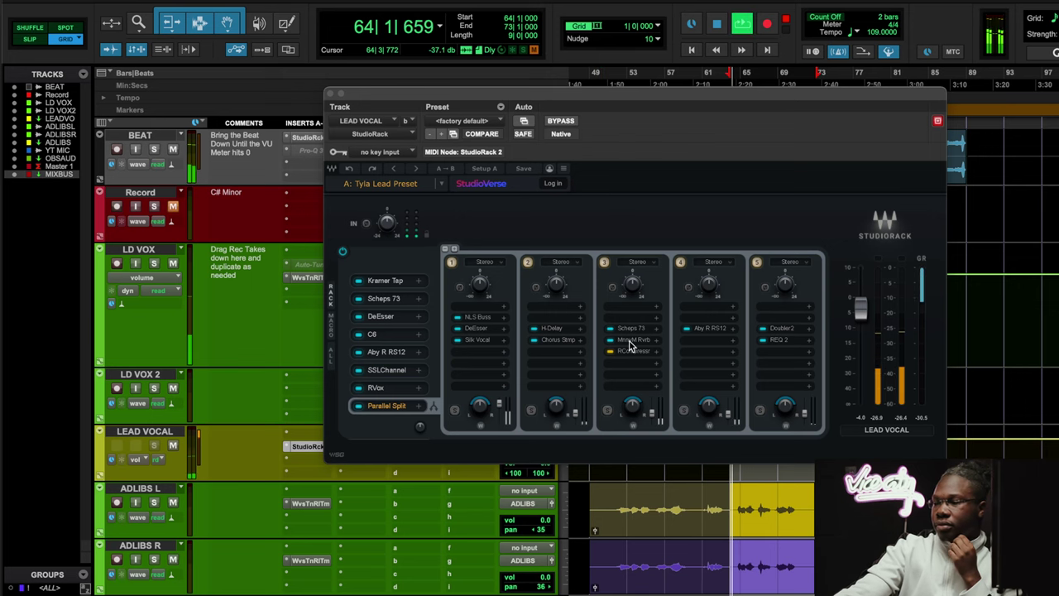
pyautogui.click(681, 263)
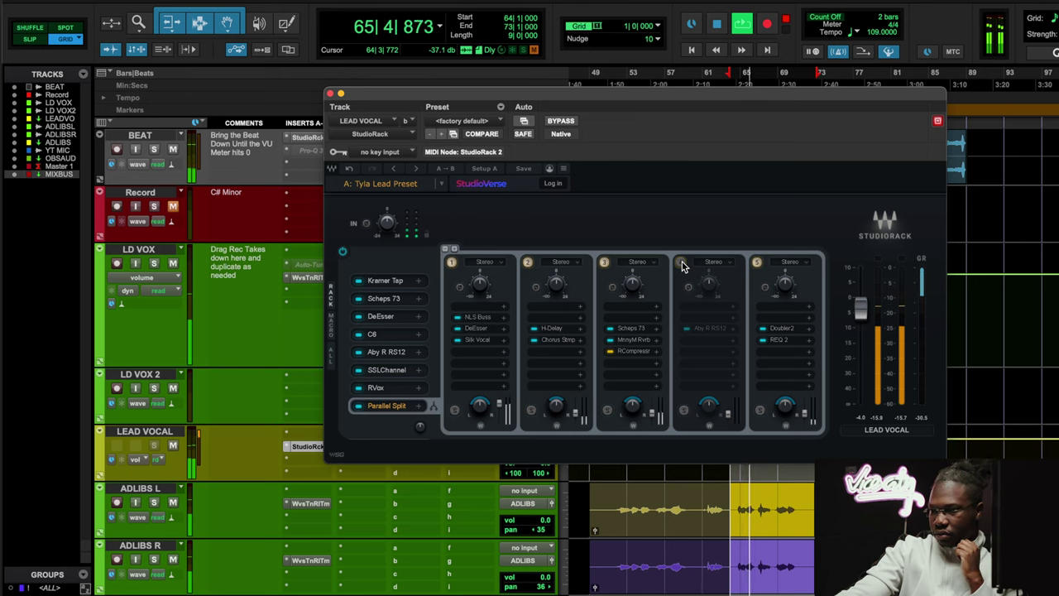
pyautogui.click(680, 263)
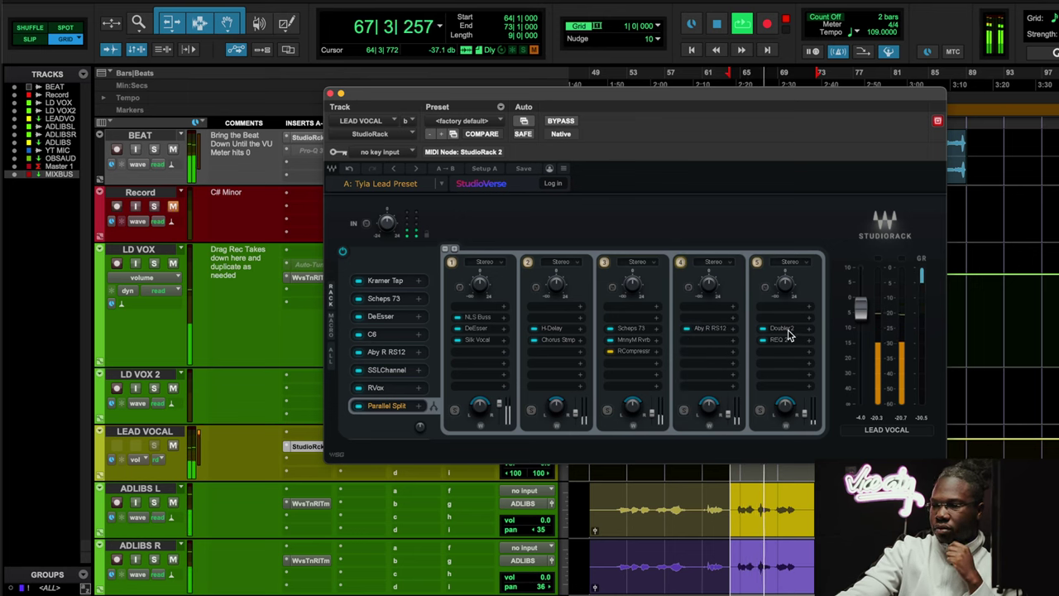
pyautogui.click(681, 263)
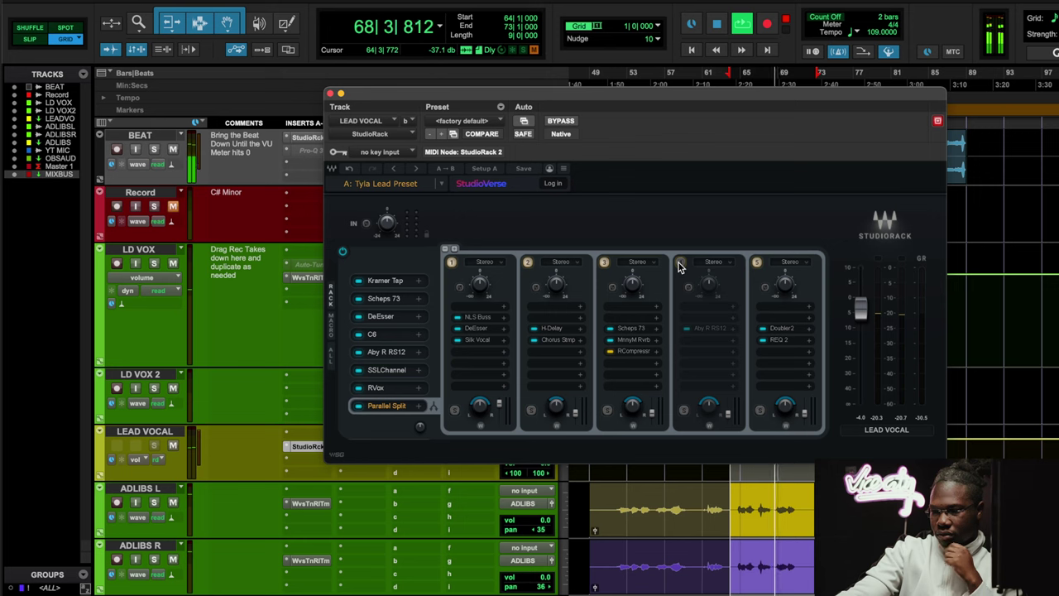
pyautogui.click(681, 263)
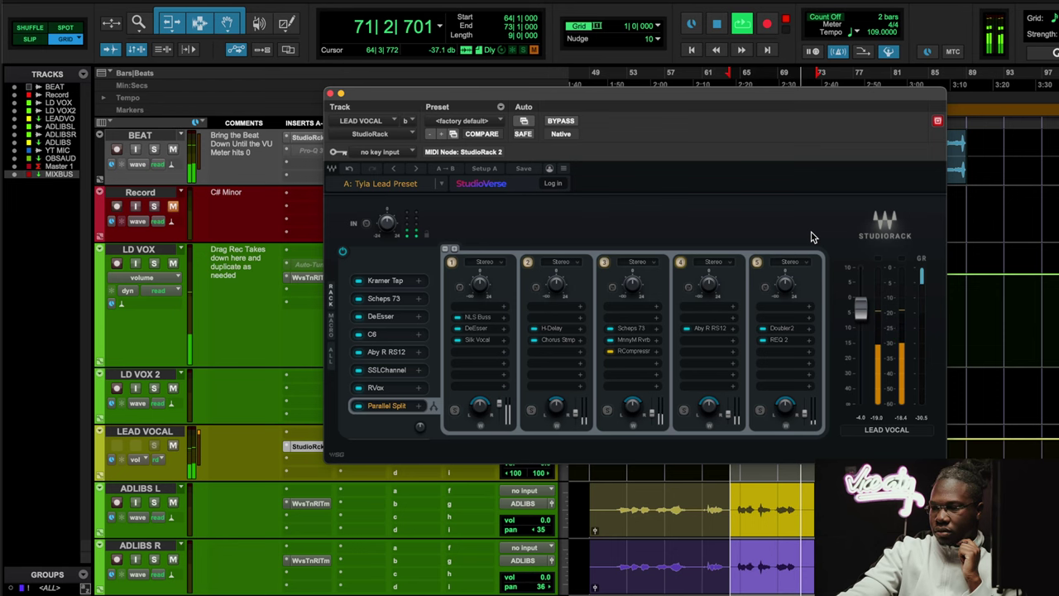
pyautogui.press('space')
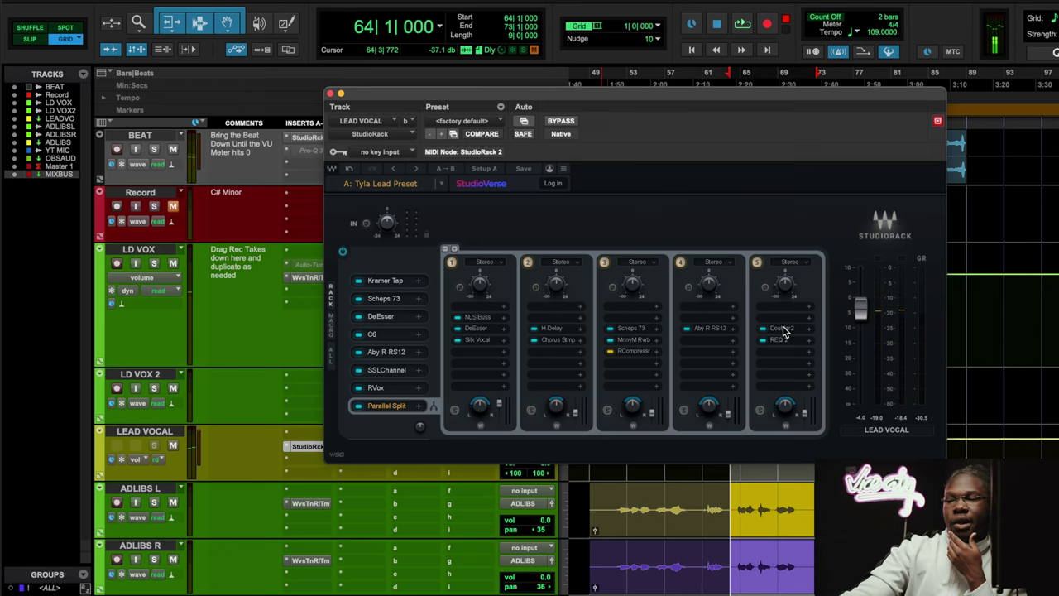
# Step: Examine Doubler2 and REQ 2 in the fifth parallel chain, closing each plugin and the LEAD VOCAL rack
pyautogui.click(781, 328)
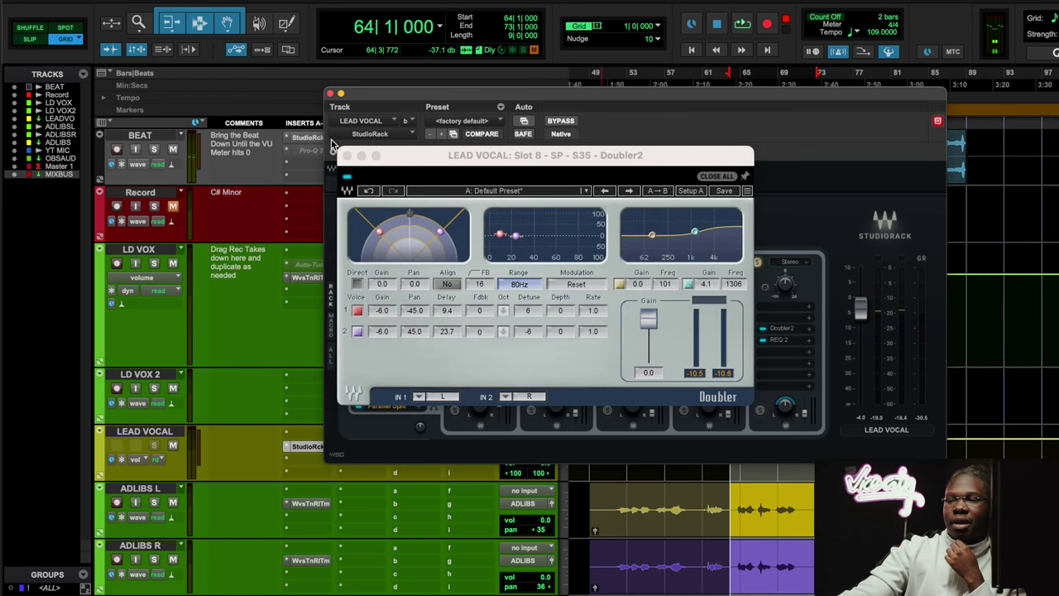
pyautogui.click(347, 155)
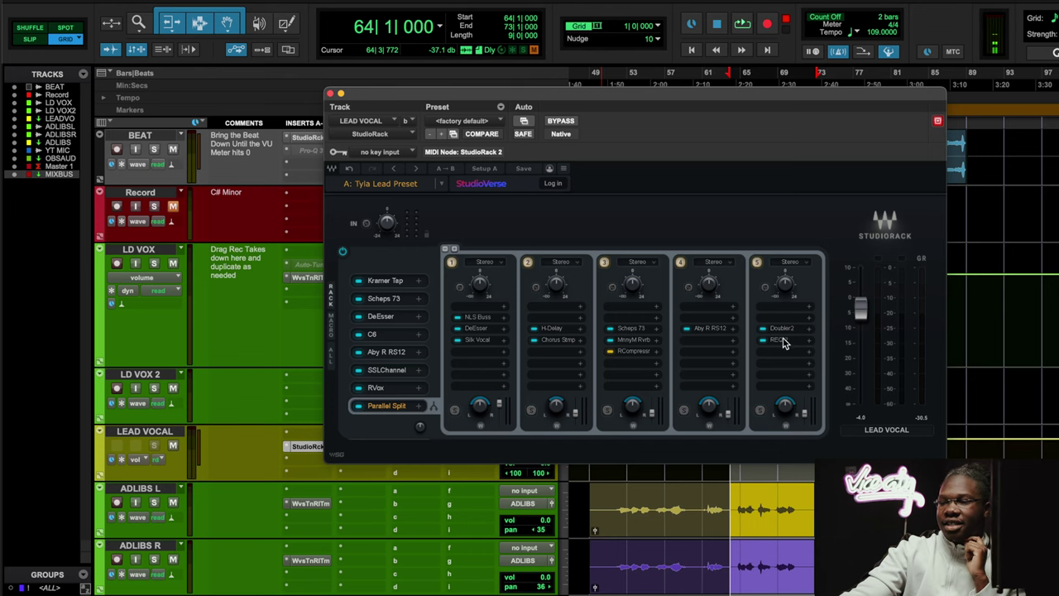
pyautogui.click(779, 339)
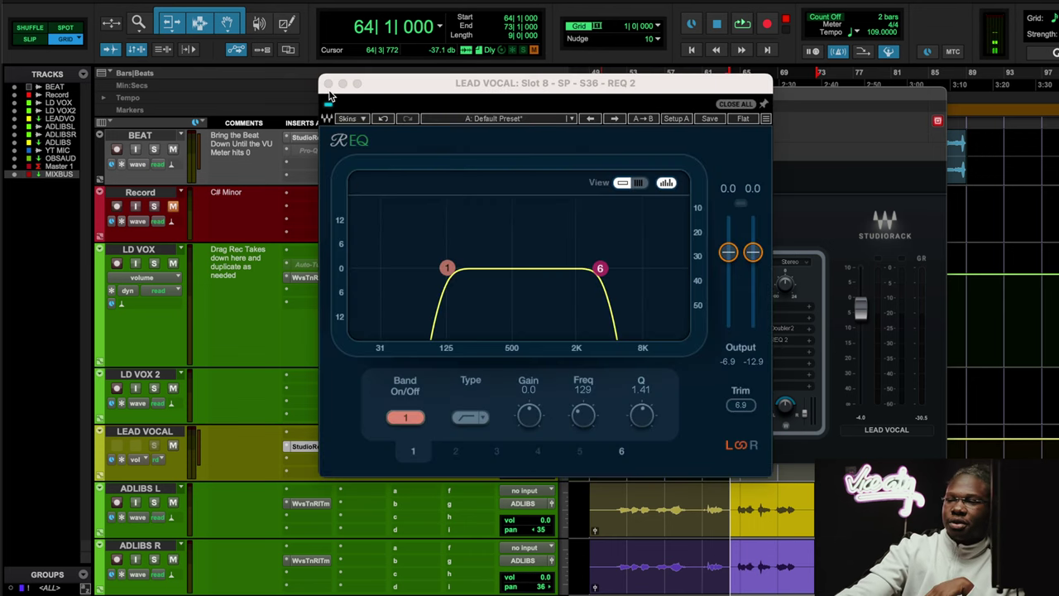
pyautogui.click(328, 84)
pyautogui.click(331, 94)
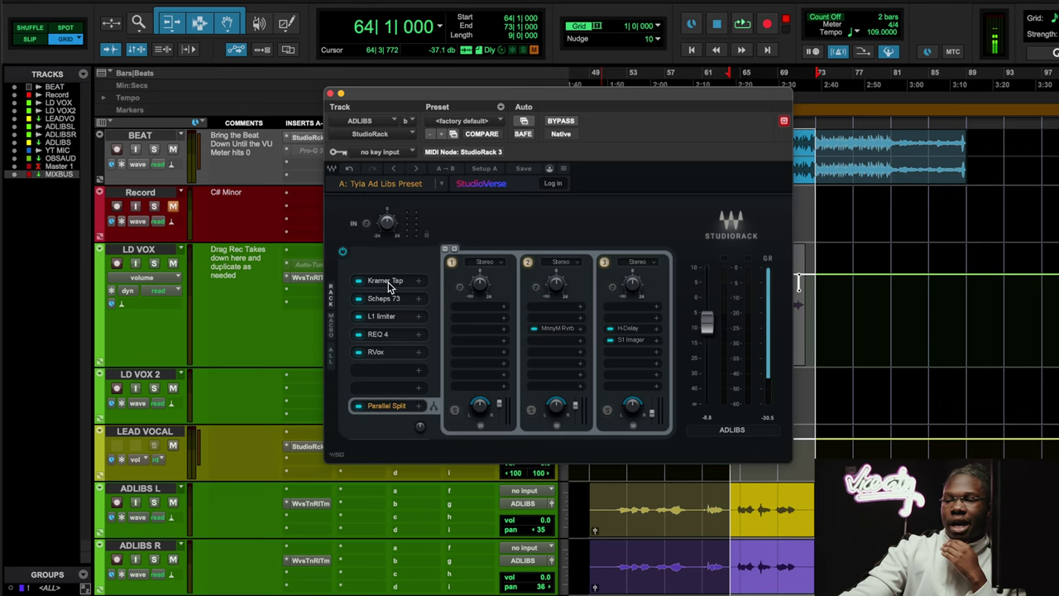
# Step: Place the playback position at bar 52 and examine Kramer Tape's level and flux settings in the ADLIBS rack, then close it
pyautogui.click(389, 284)
pyautogui.click(618, 511)
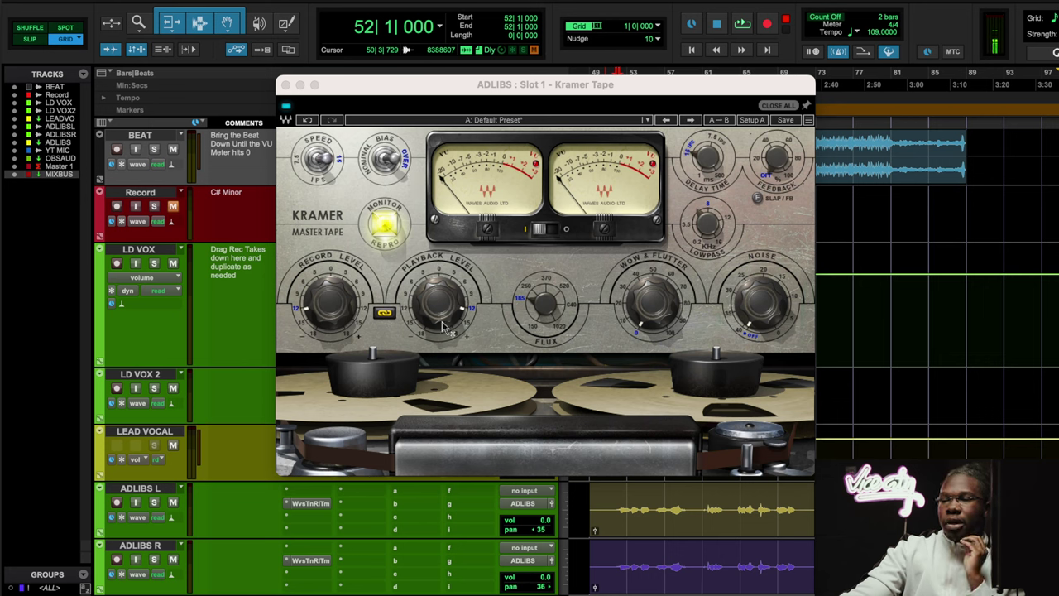
pyautogui.click(549, 308)
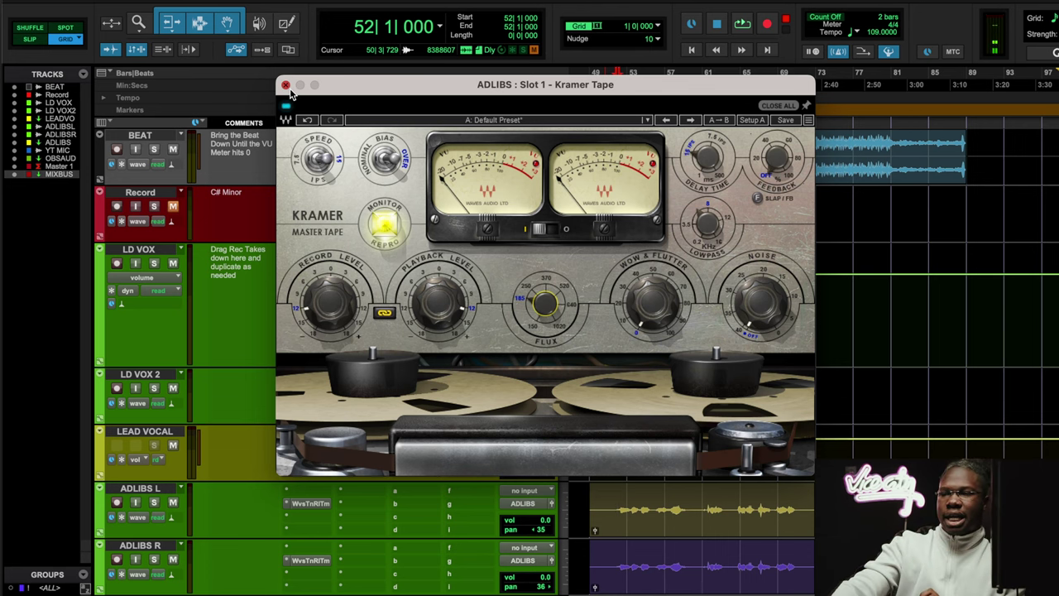
pyautogui.click(286, 86)
# Step: Open Scheps 73 in the ADLIBS rack to examine its preamp and mid-band EQ settings, then close it
pyautogui.click(386, 298)
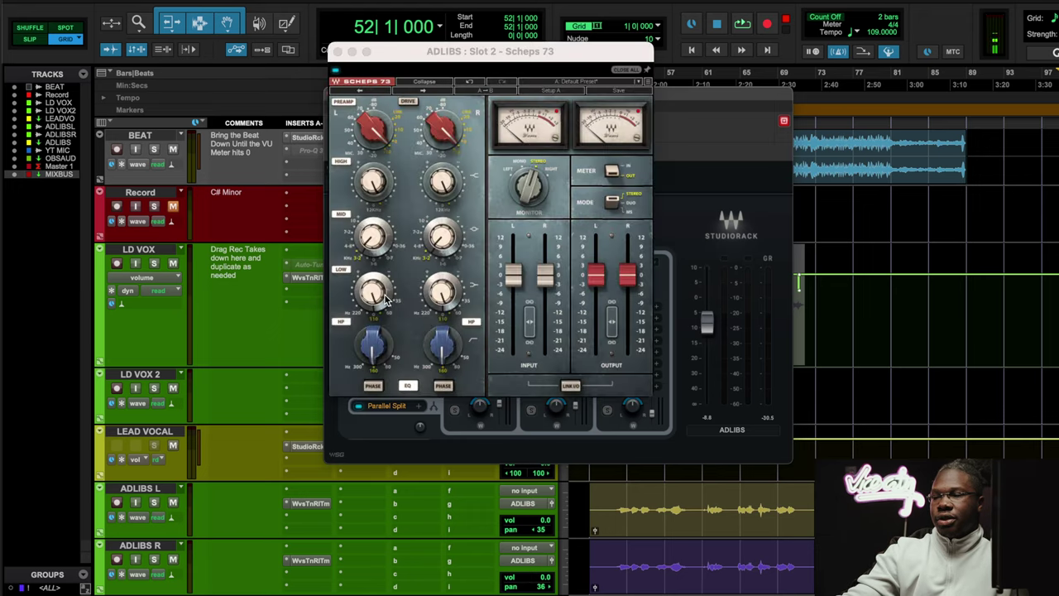
pyautogui.click(370, 242)
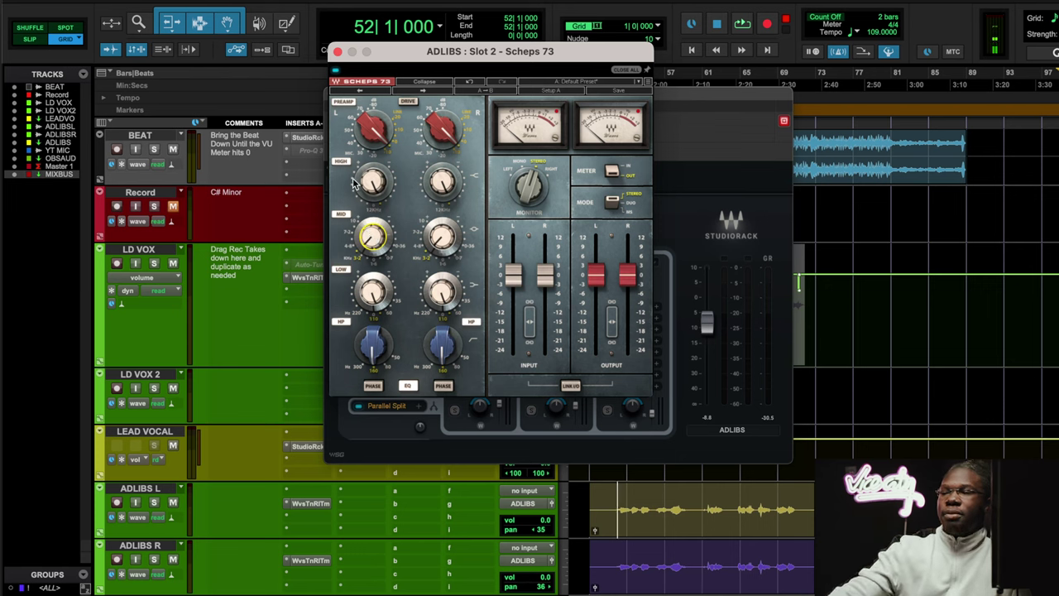
pyautogui.click(338, 53)
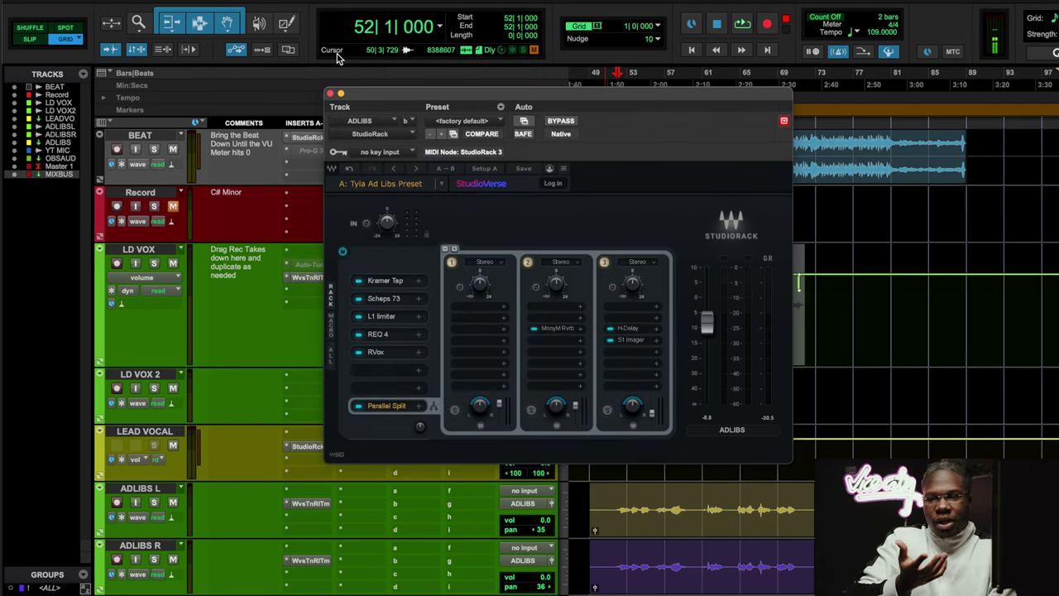
# Step: Open L1 limiter in the ADLIBS rack, play the session from bar 52 to watch its limiting, then close it and stop playback
pyautogui.click(387, 316)
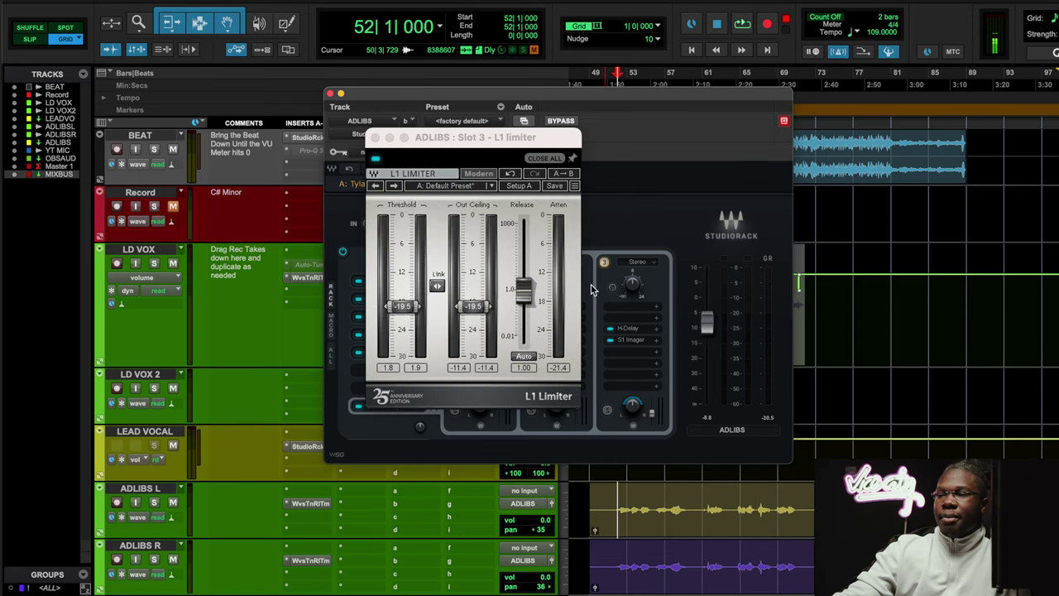
pyautogui.press('space')
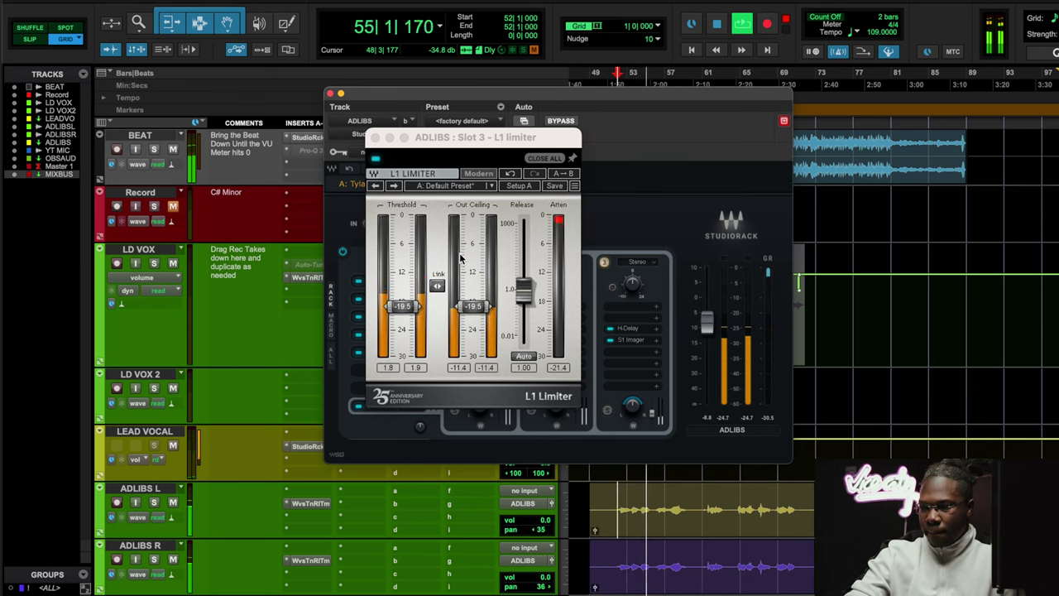
pyautogui.click(375, 138)
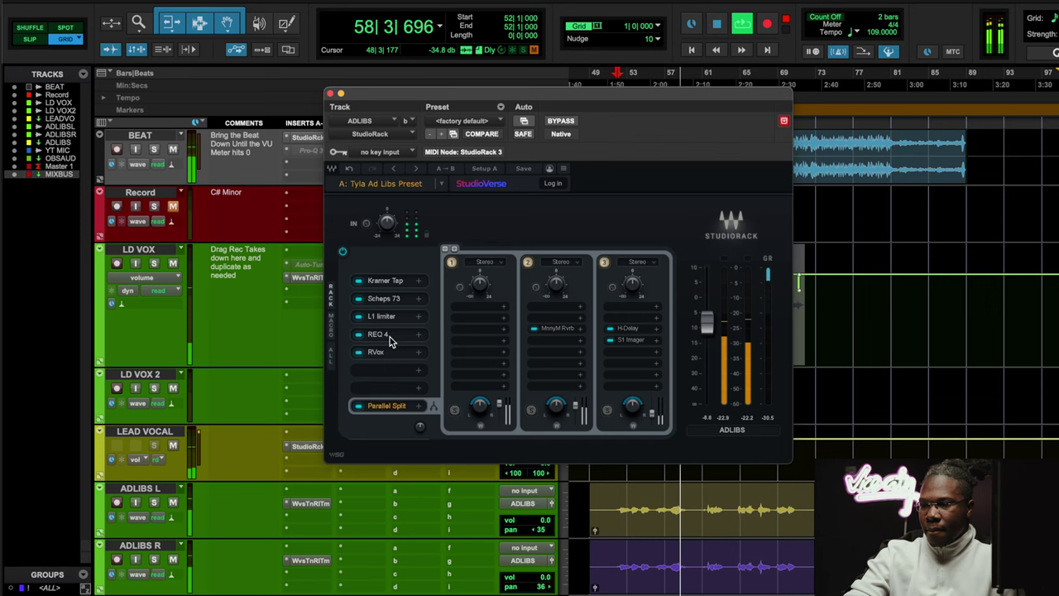
pyautogui.press('space')
# Step: Examine REQ 4's low-cut band and the RVox compression settings in the ADLIBS rack, closing each plugin
pyautogui.click(390, 337)
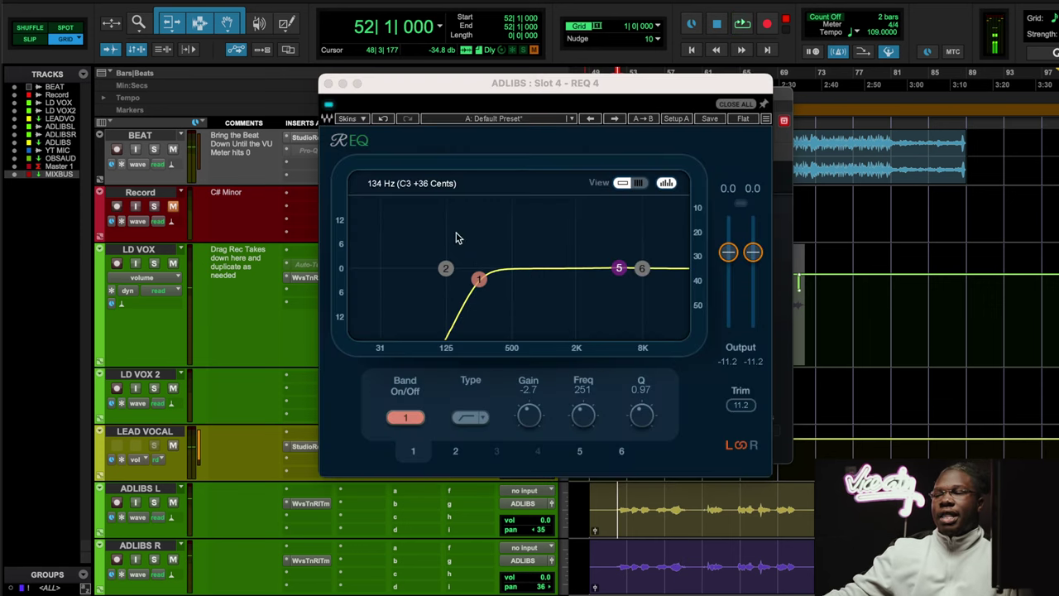
pyautogui.click(478, 282)
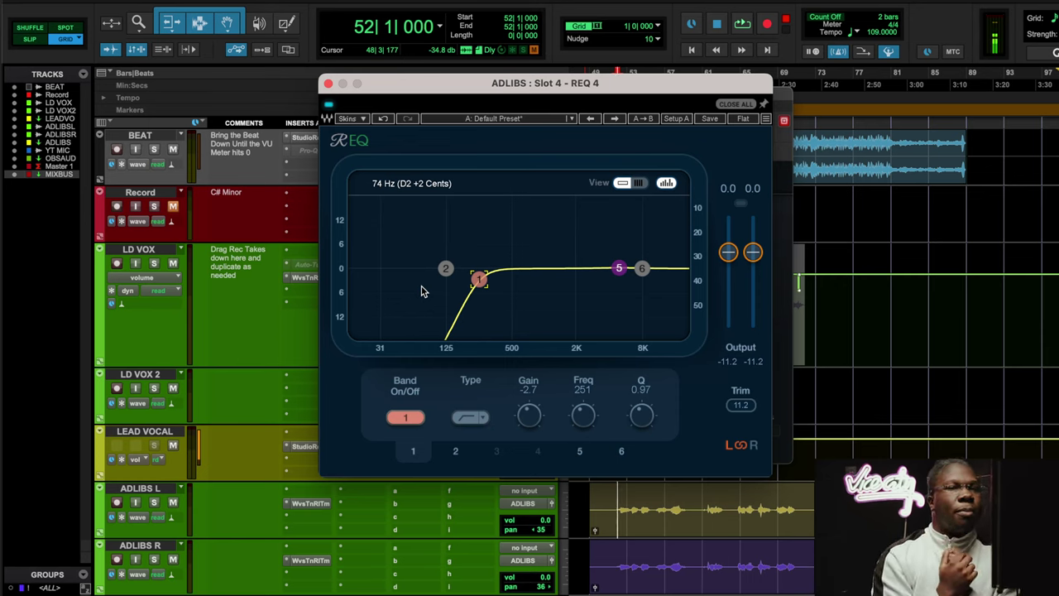
pyautogui.click(328, 86)
pyautogui.click(385, 352)
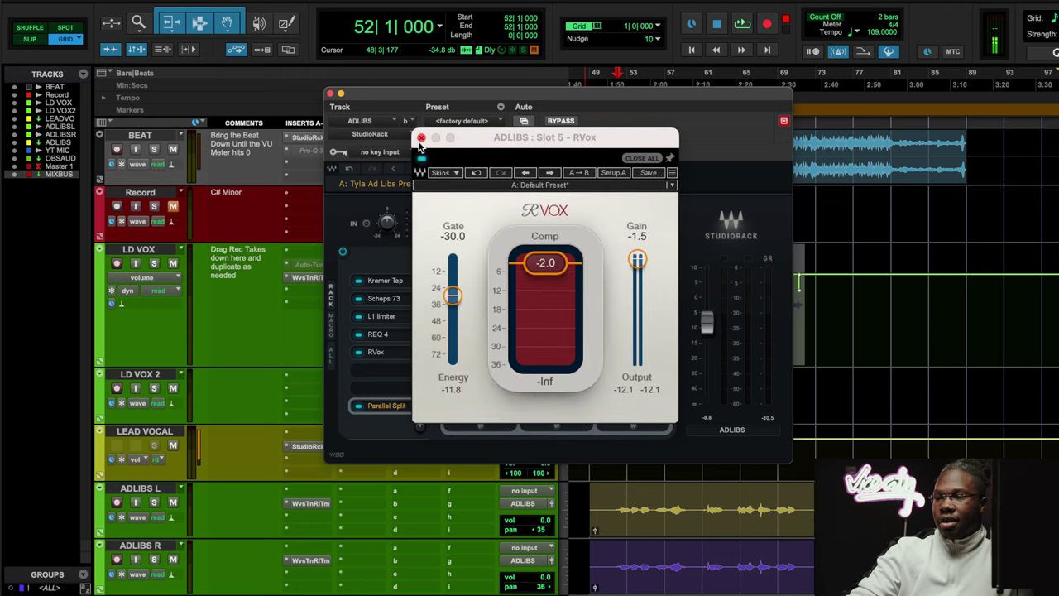
pyautogui.click(421, 139)
# Step: Examine MannyM Reverb in the second parallel chain and H-Delay in the third on the ADLIBS track, closing both
pyautogui.click(561, 330)
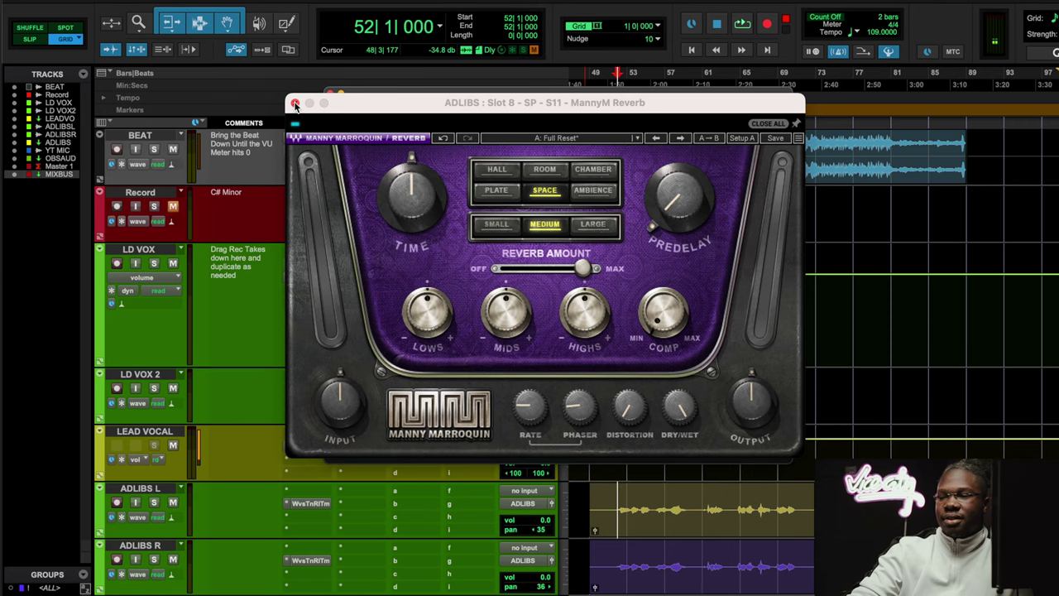
pyautogui.click(296, 105)
pyautogui.click(634, 334)
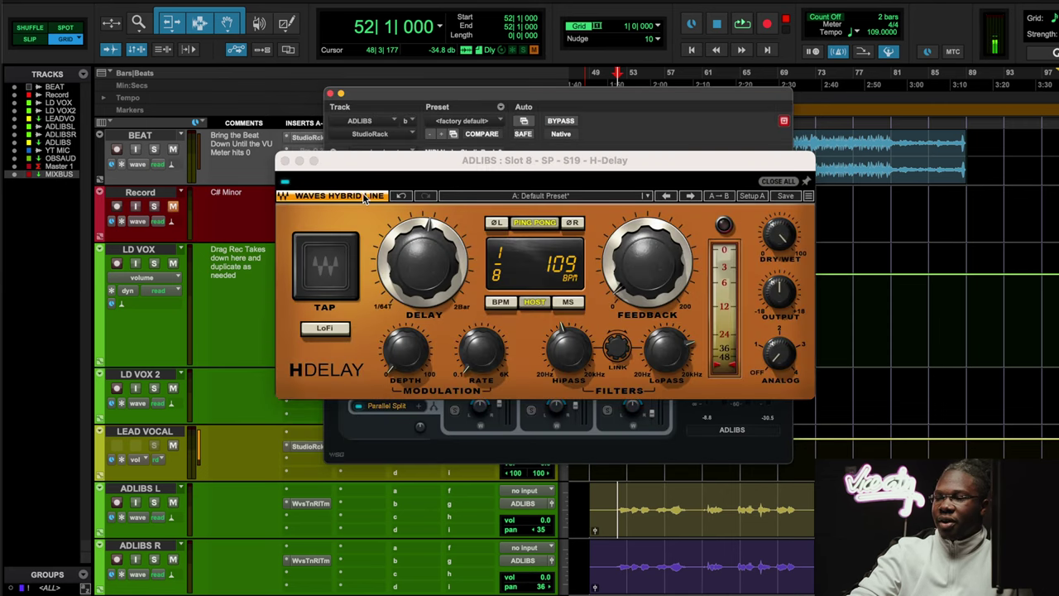
pyautogui.click(285, 160)
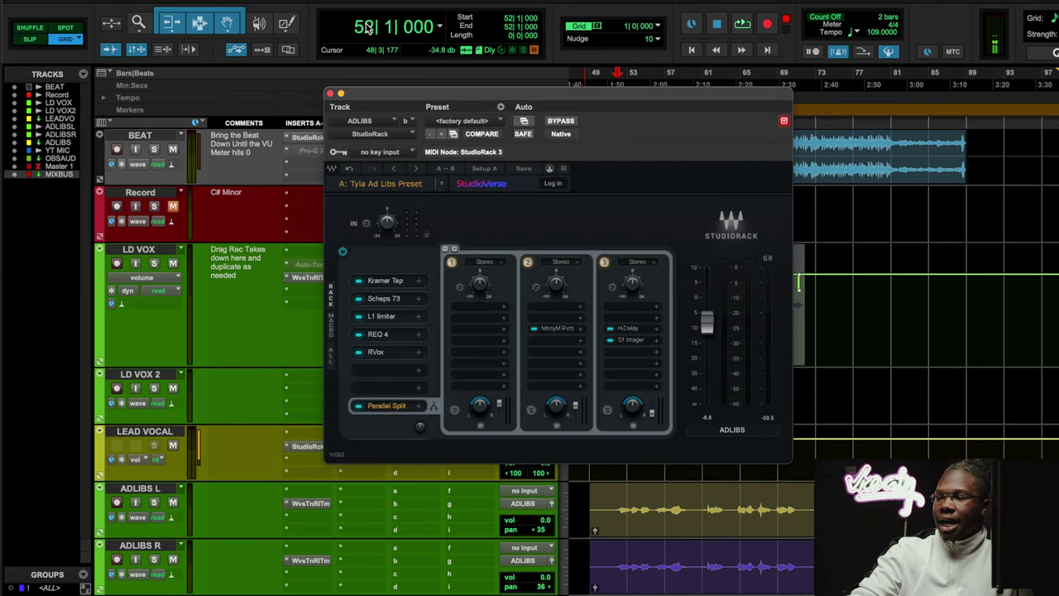